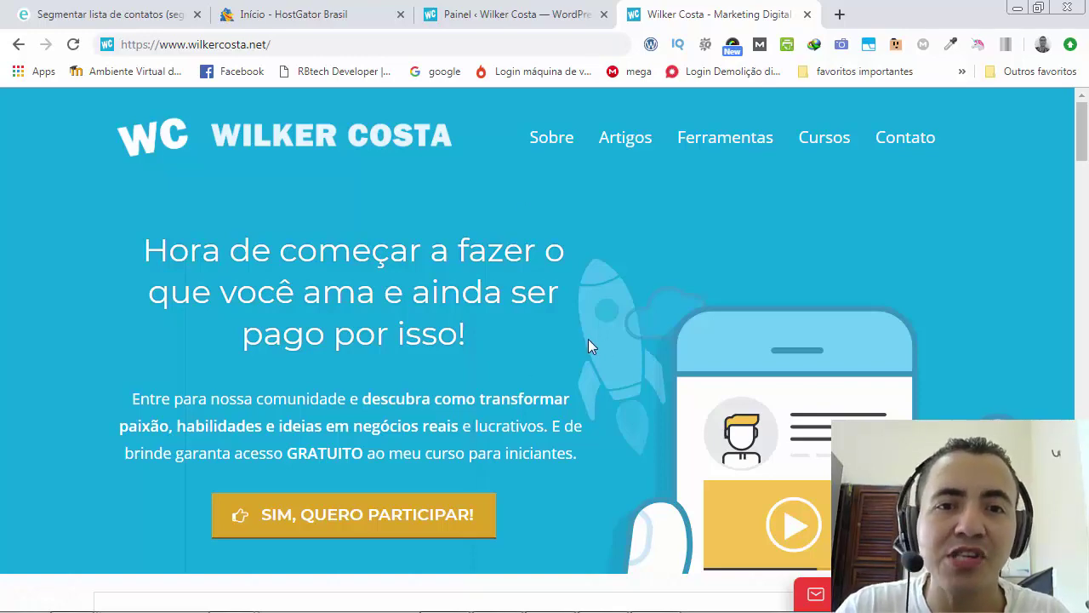
- Look through the site's home page down to the newsletter sign-up and footer, and open its Artigos page
scroll(630, 289, "down", 3)
scroll(629, 287, "down", 10)
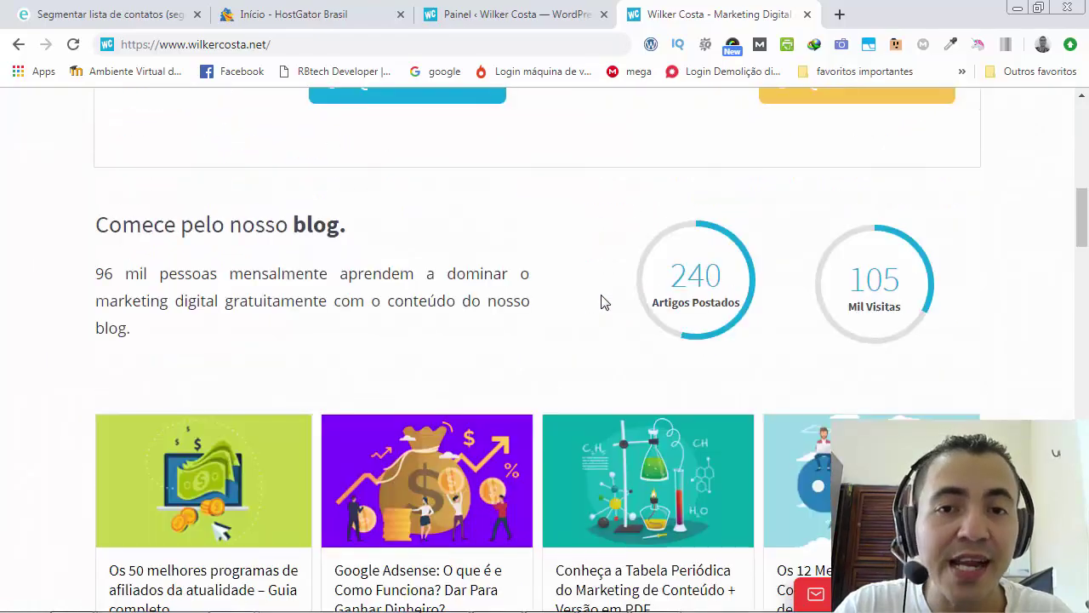
scroll(600, 298, "down", 20)
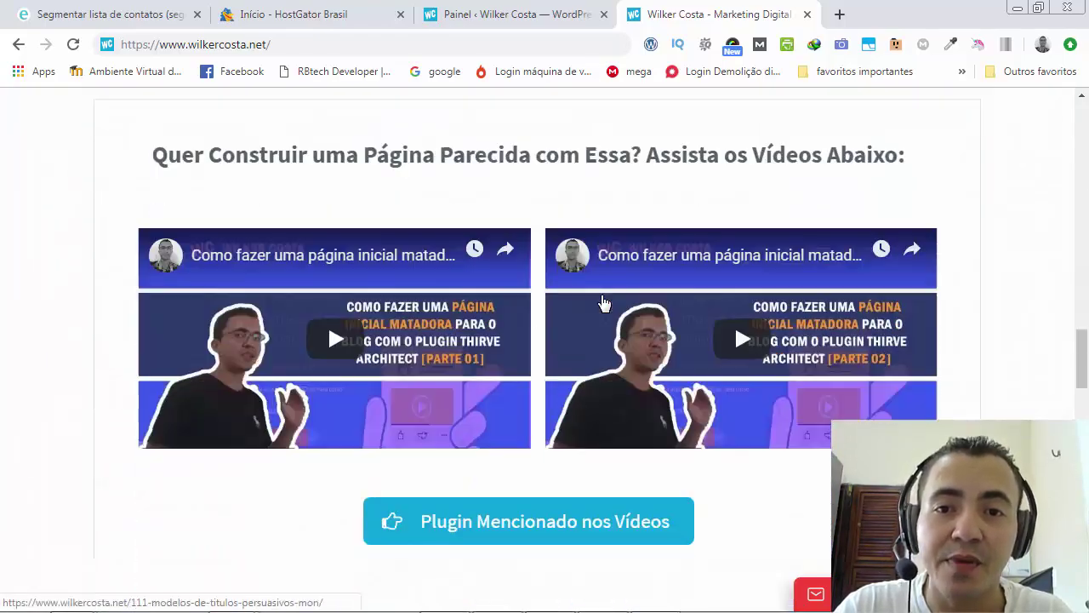
scroll(601, 300, "down", 15)
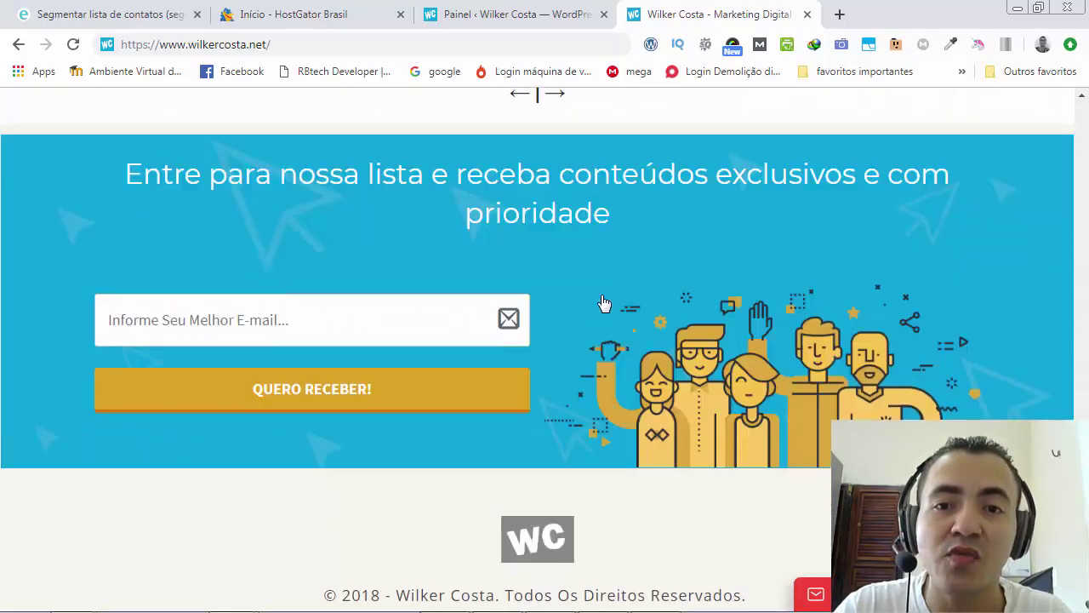
scroll(601, 297, "up", 12)
scroll(602, 301, "up", 20)
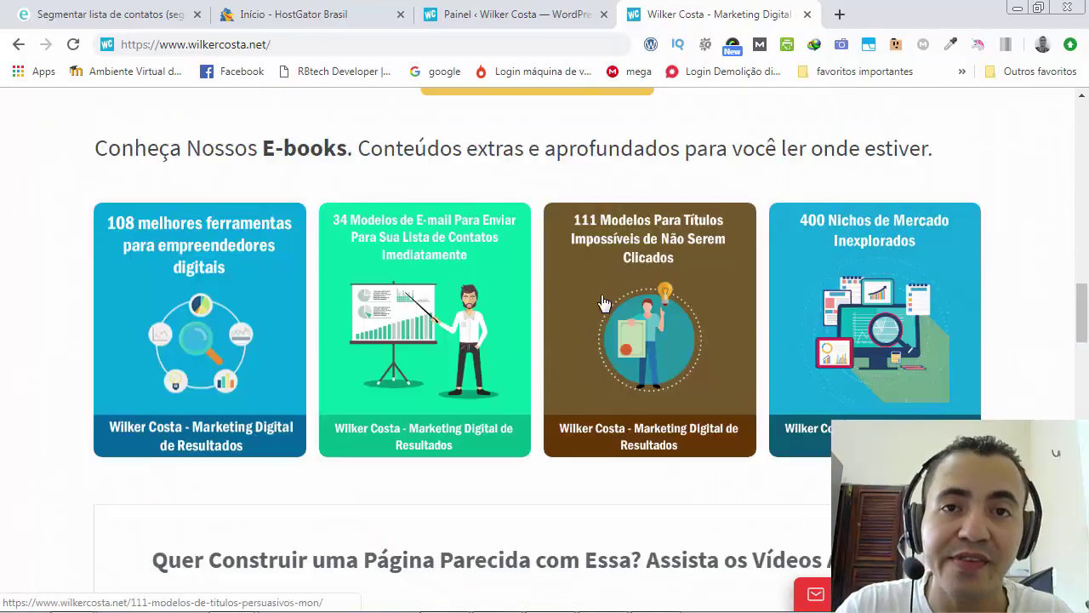
scroll(601, 302, "up", 3)
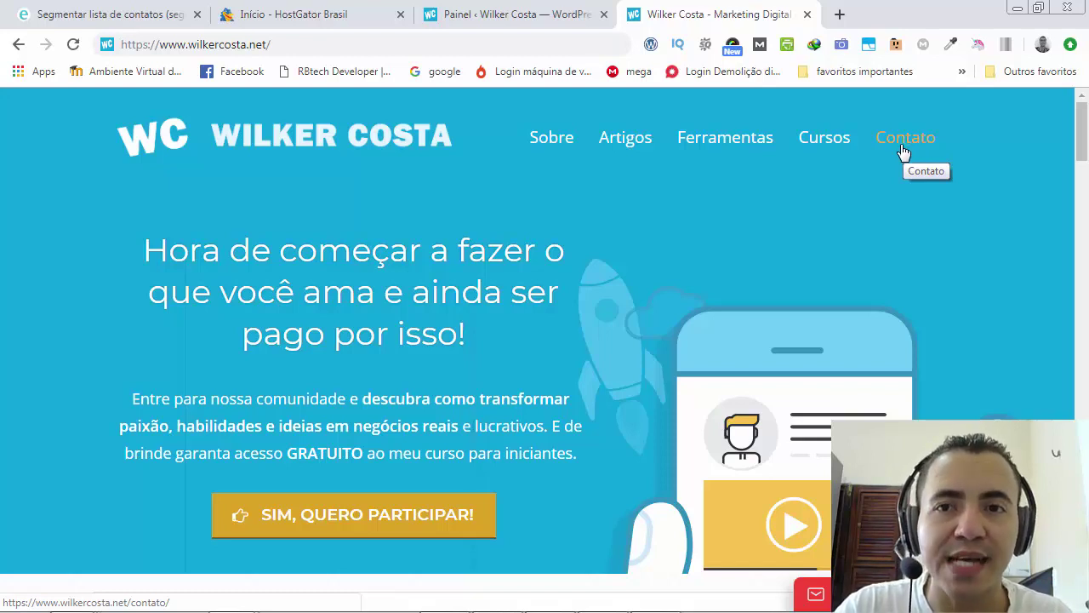
left_click(618, 147)
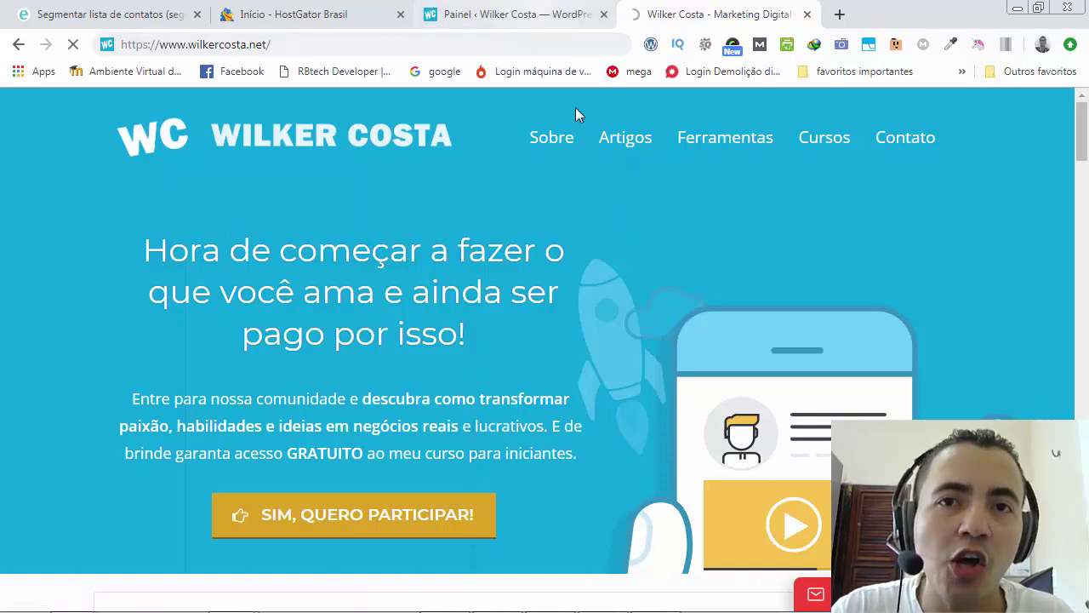
- Switch to the WordPress admin dashboard and look over its site summary, activity and Wordfence widgets
left_click(536, 13)
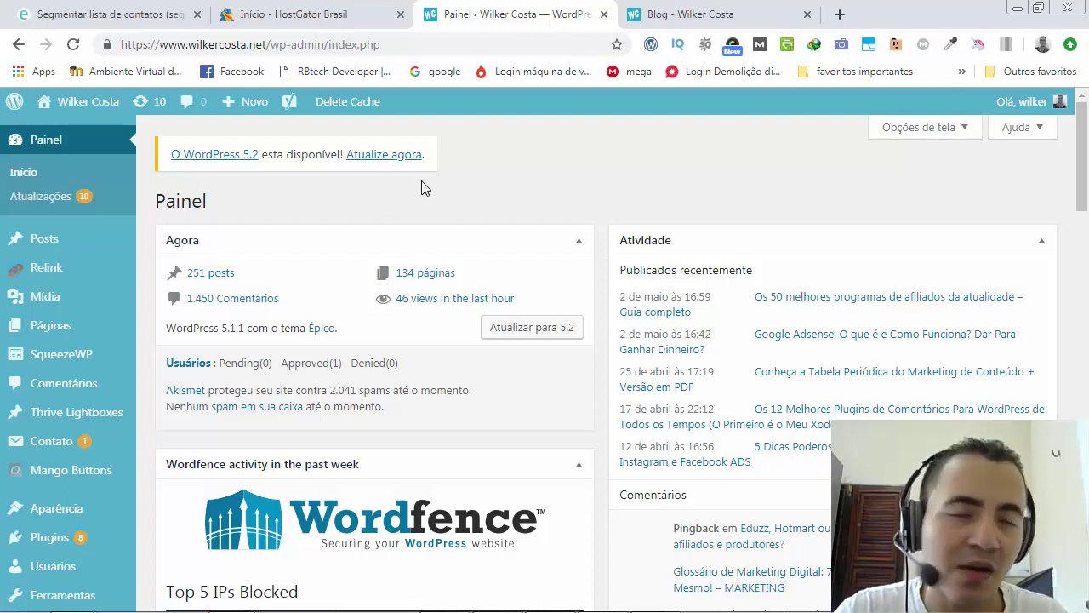
scroll(474, 177, "down", 2)
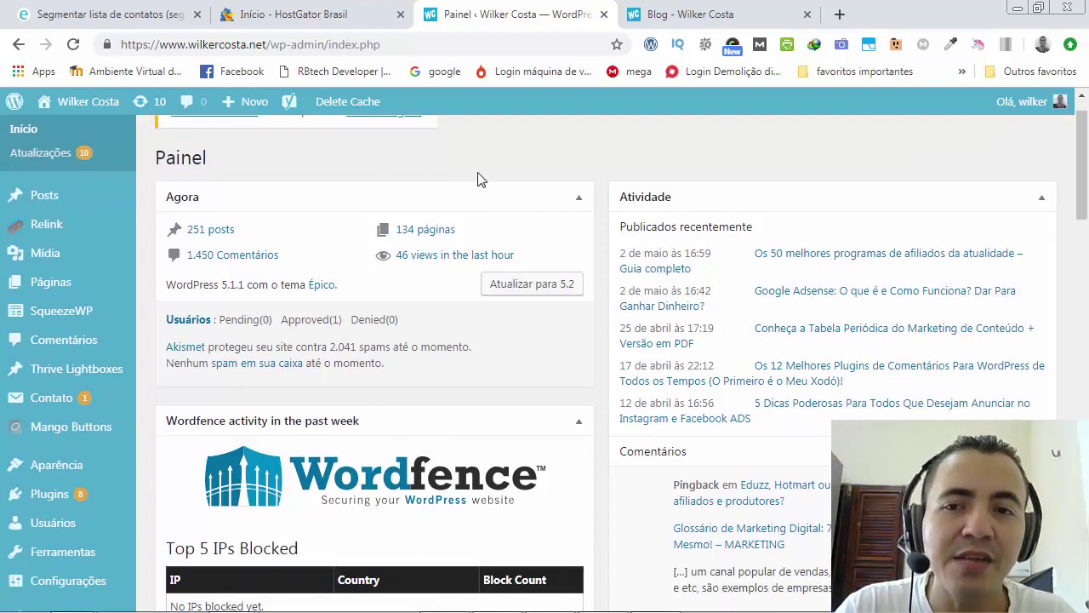
scroll(604, 213, "down", 1)
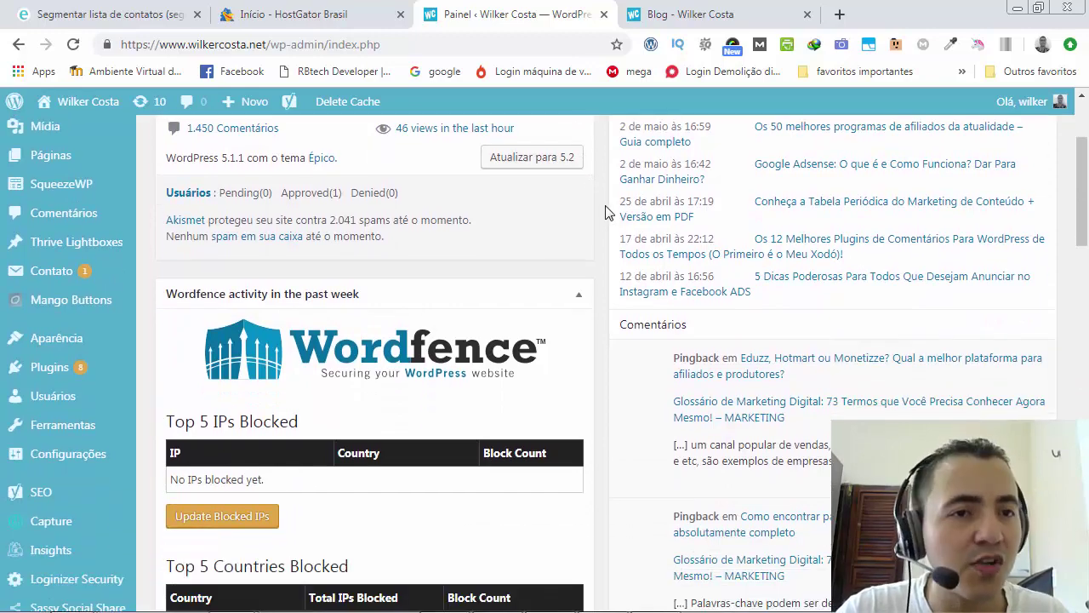
scroll(605, 213, "down", 7)
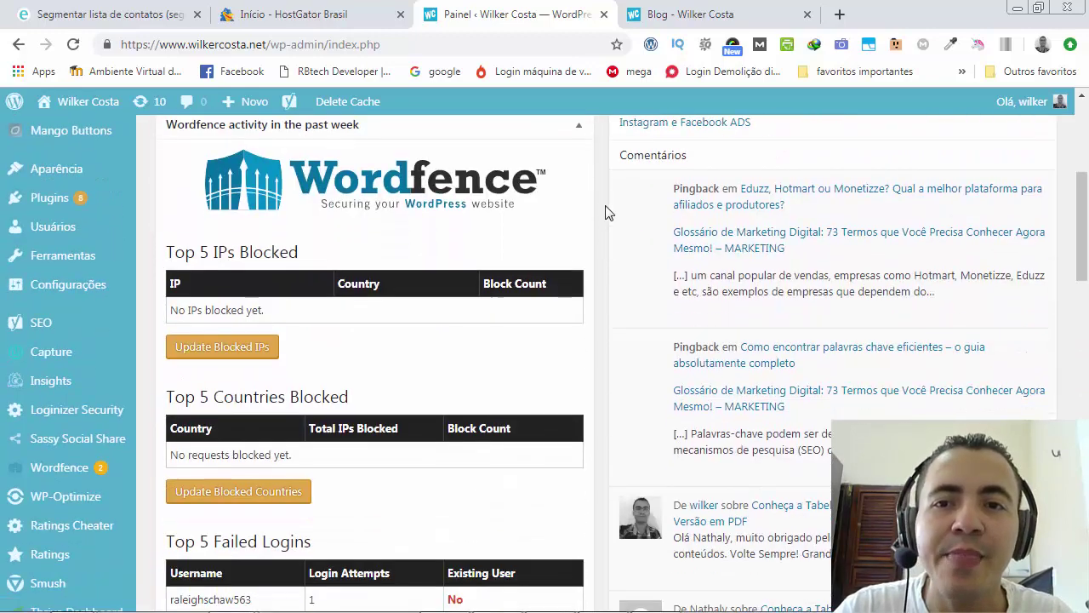
scroll(605, 212, "up", 8)
scroll(605, 213, "up", 1)
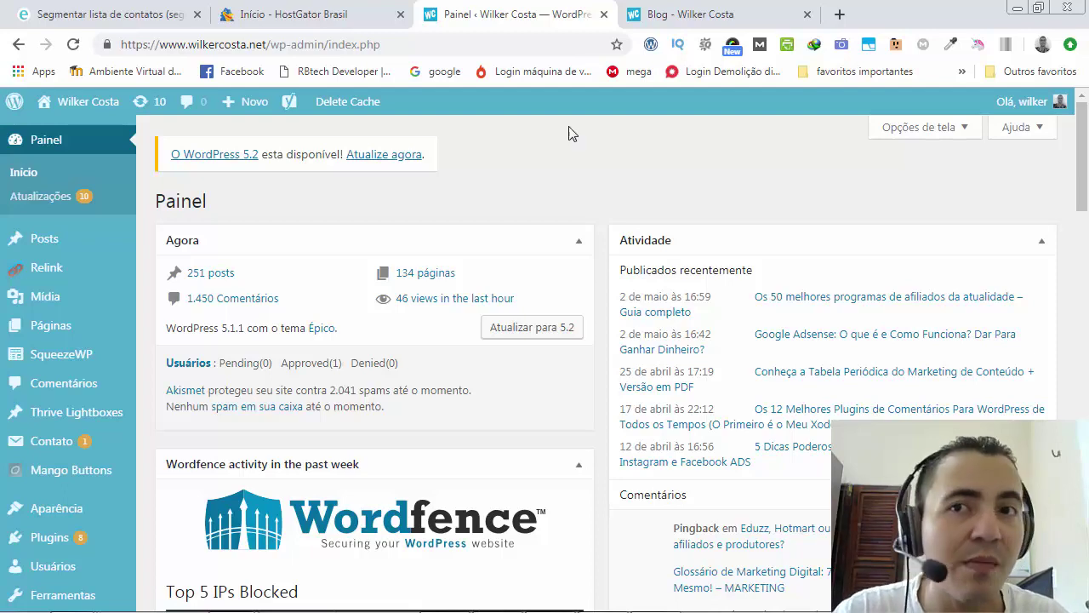
- Return to the blog page and examine its header menu, author box and most recent articles
left_click(660, 15)
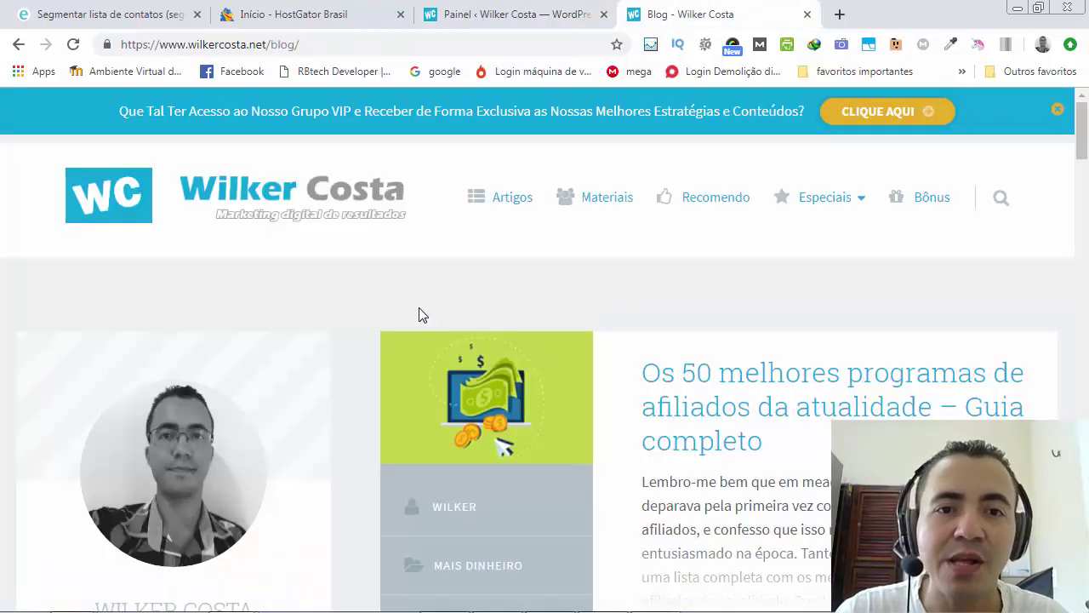
scroll(364, 315, "down", 3)
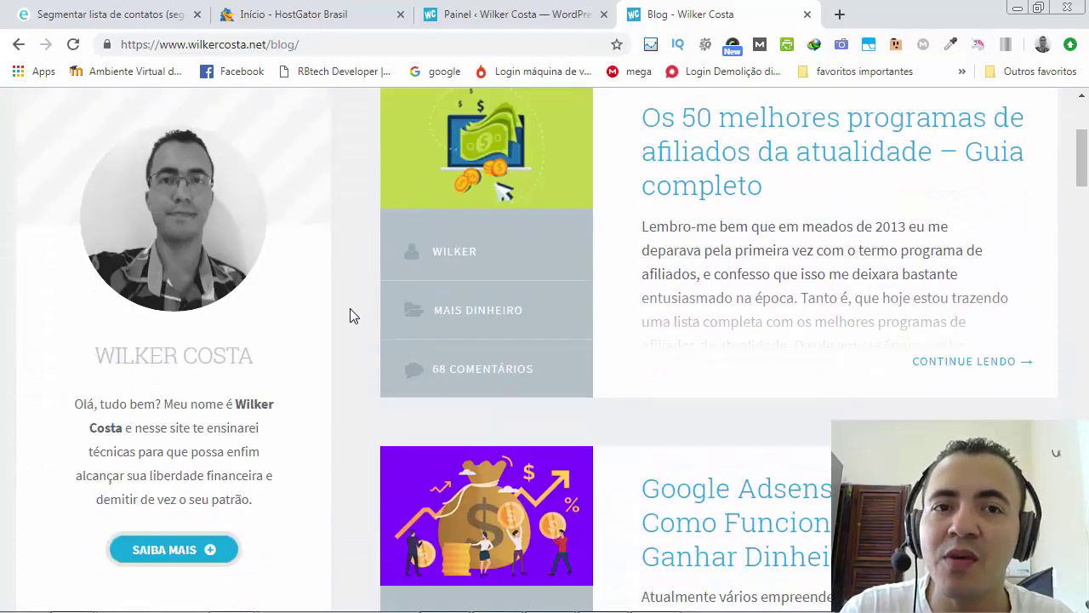
scroll(350, 309, "up", 3)
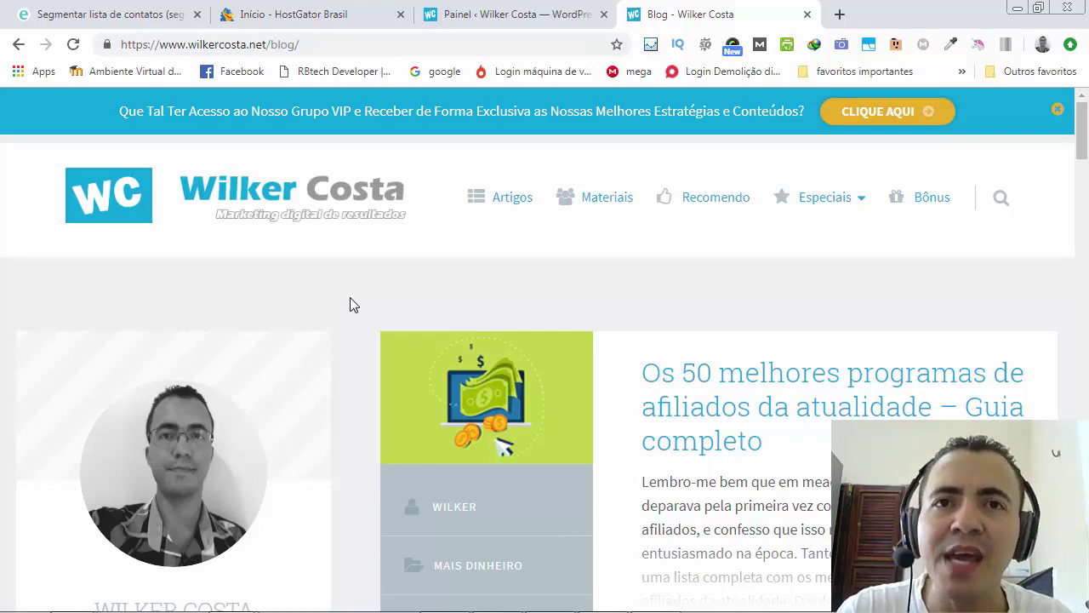
scroll(350, 298, "down", 5)
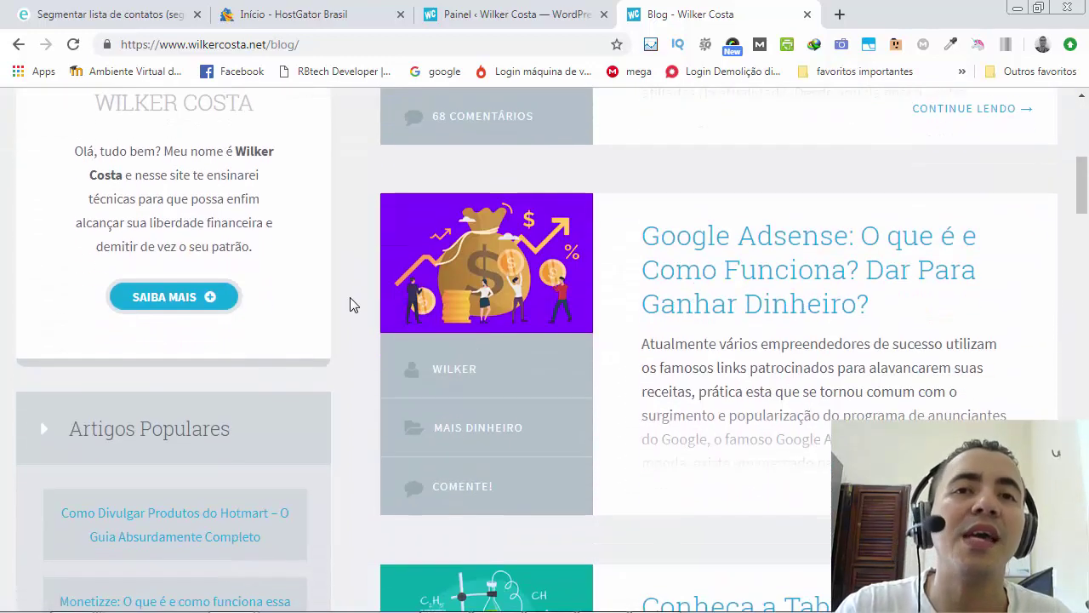
scroll(349, 298, "up", 8)
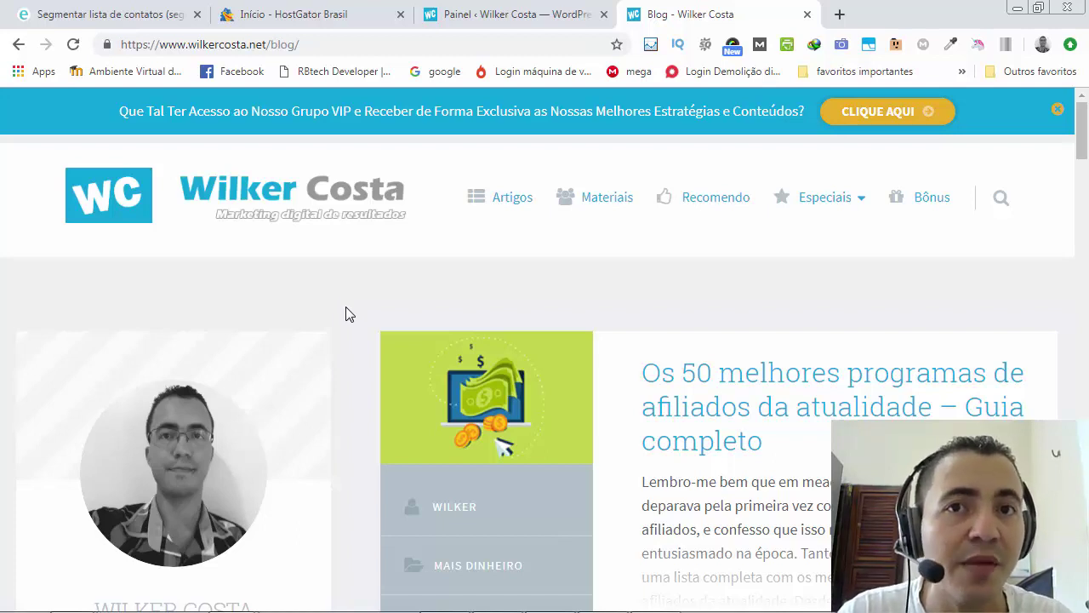
scroll(353, 308, "down", 2)
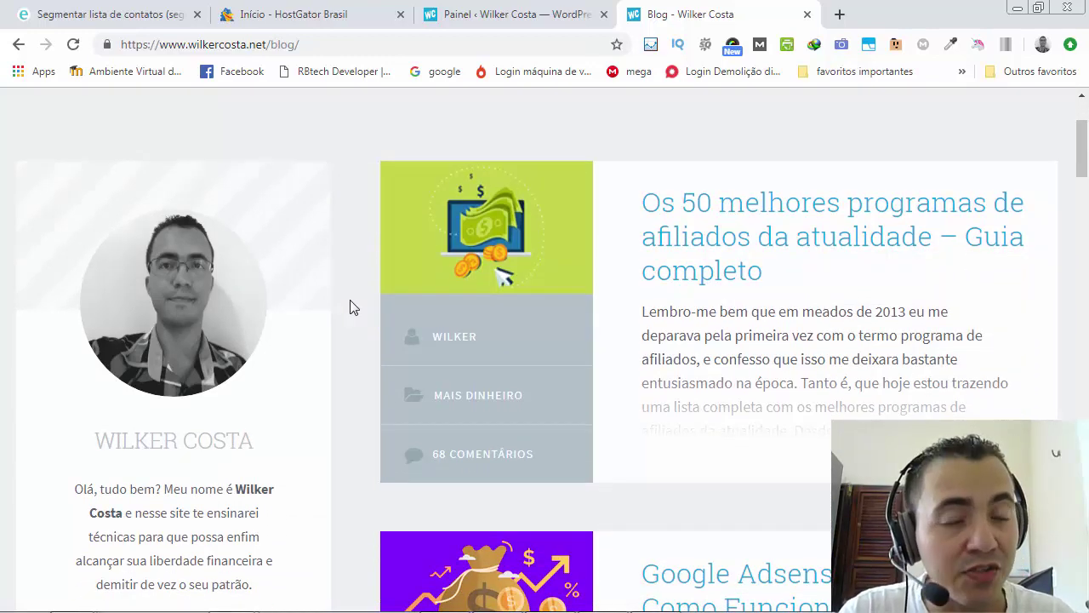
scroll(354, 307, "up", 2)
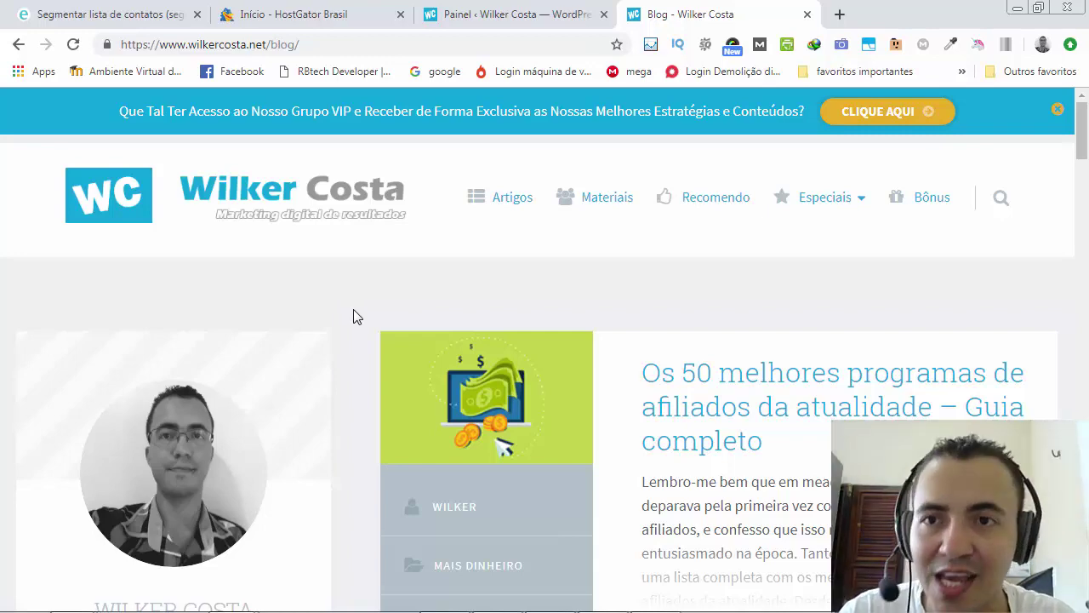
scroll(355, 314, "down", 2)
scroll(355, 316, "up", 2)
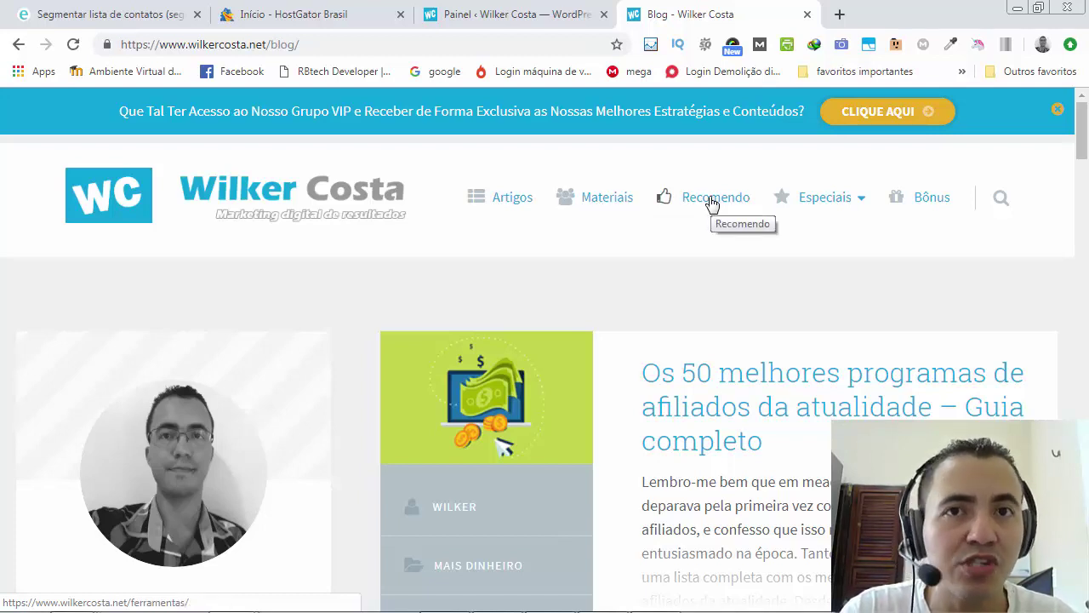
mouse_move(831, 207)
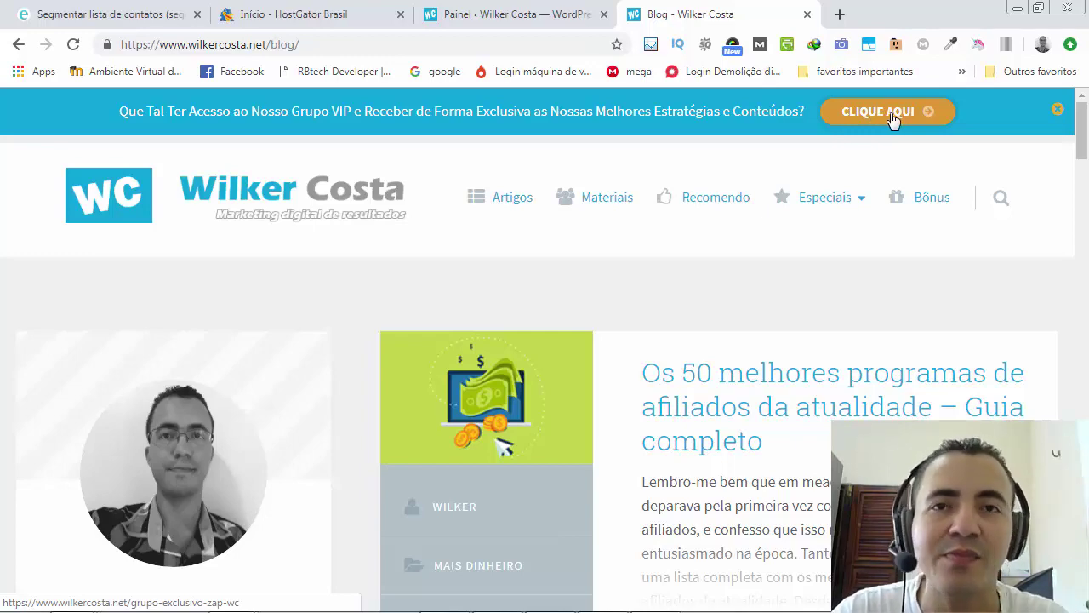
- Review the full blog page, from the VIP group banner through the article list and sidebar to the pagination and footer
scroll(743, 256, "down", 10)
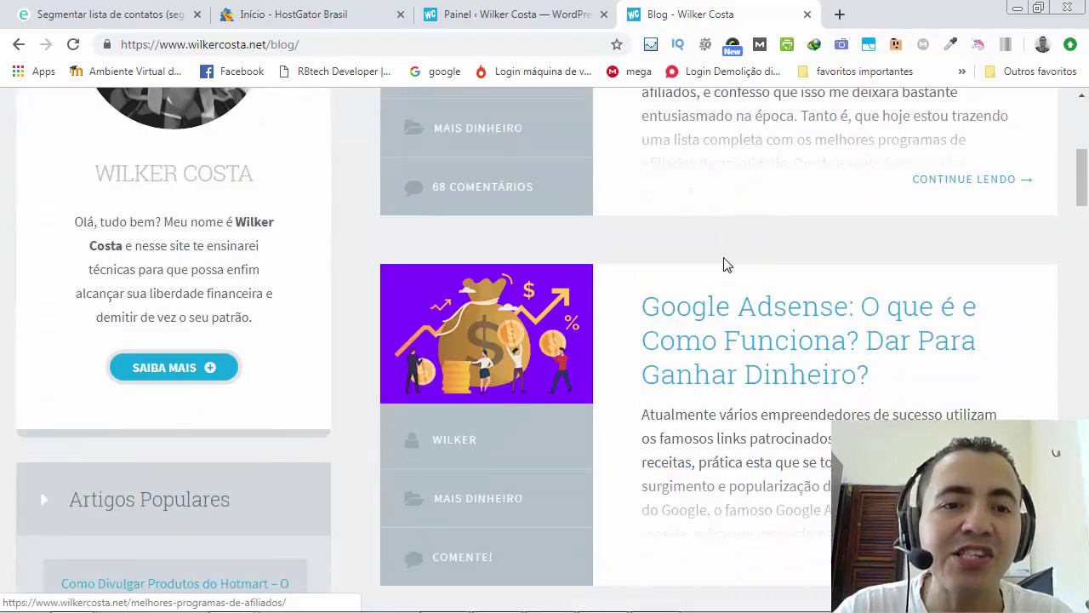
scroll(182, 267, "down", 15)
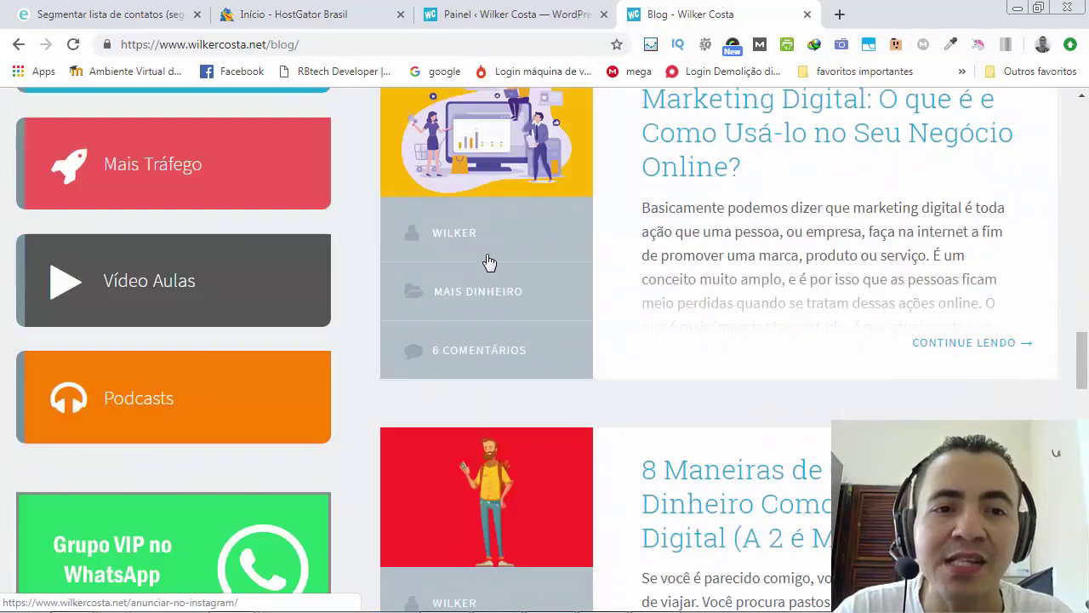
scroll(208, 281, "down", 15)
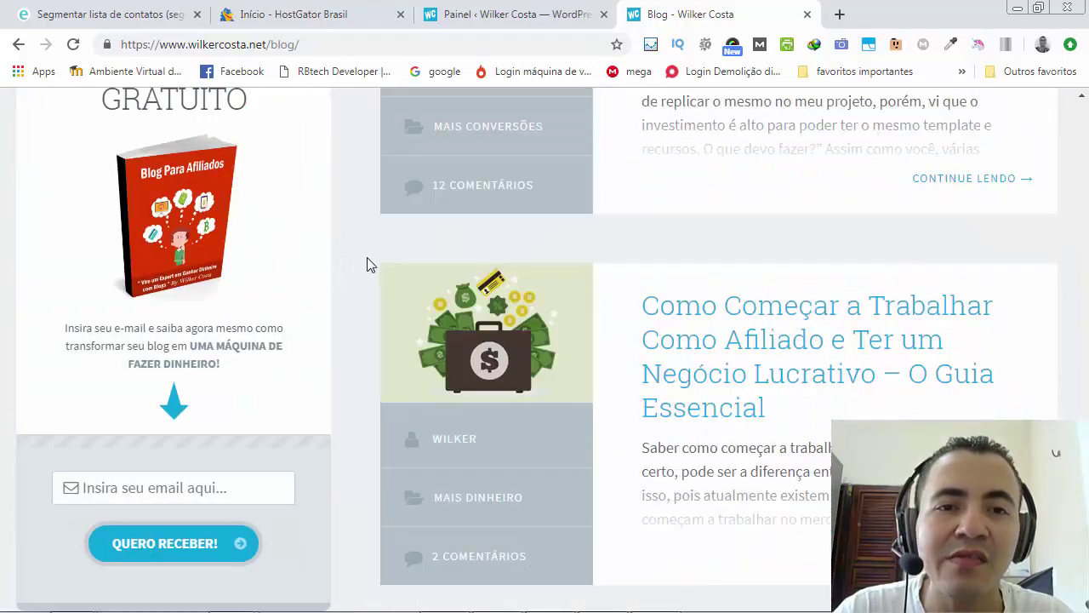
scroll(369, 265, "down", 5)
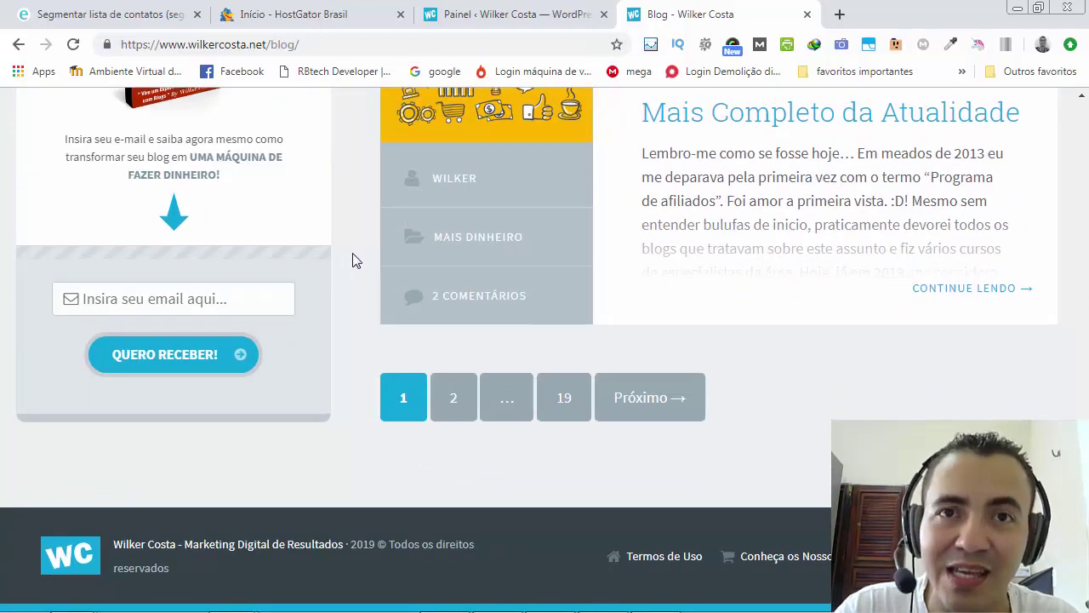
scroll(356, 260, "up", 15)
scroll(356, 260, "up", 10)
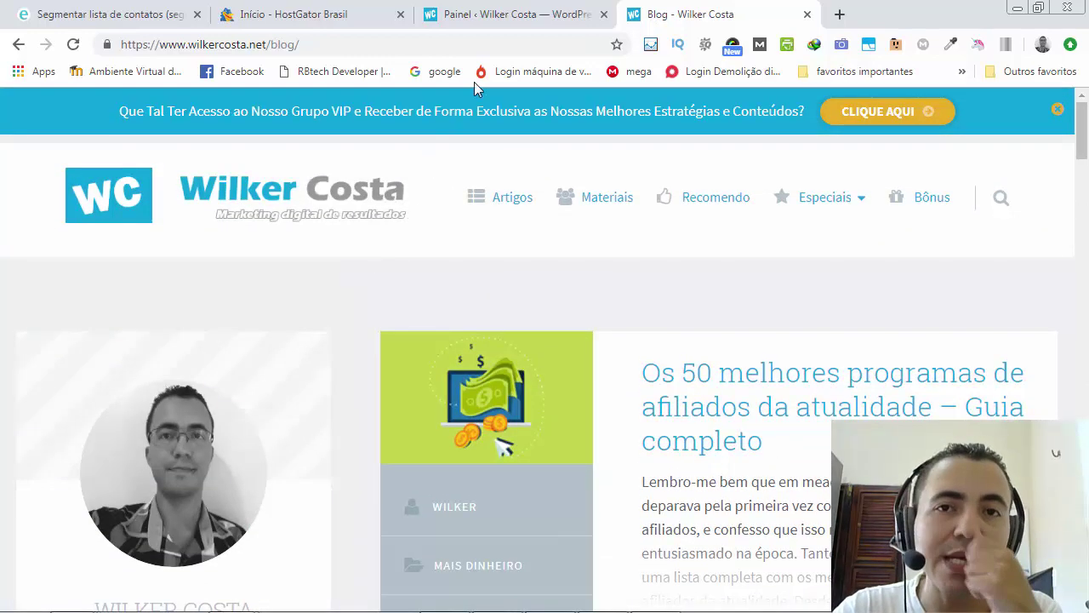
- Switch back to the WordPress admin dashboard and open the list of installed plugins
left_click(506, 15)
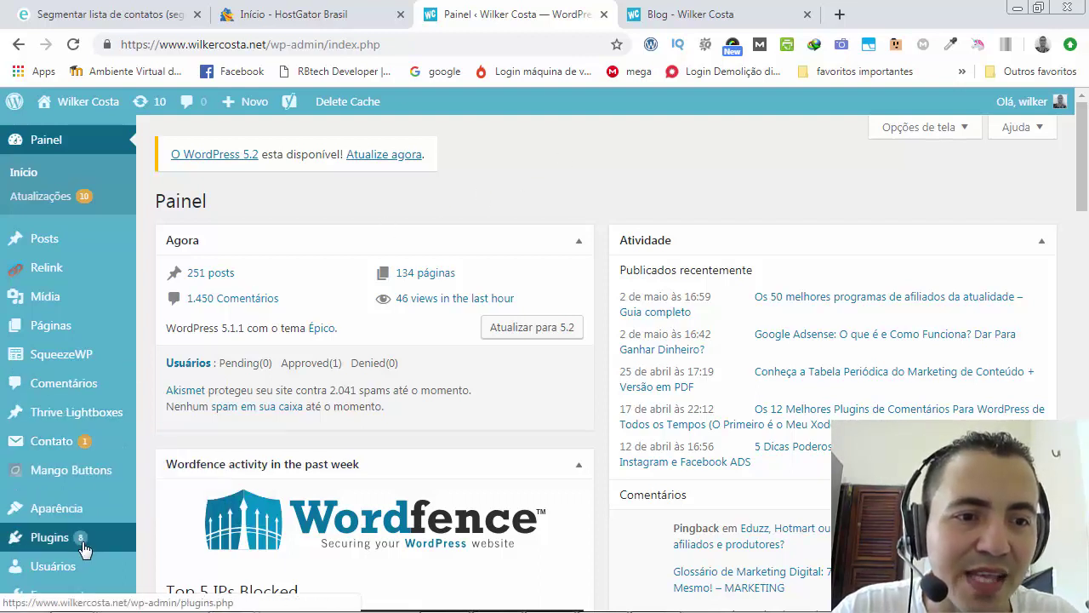
mouse_move(85, 545)
left_click(175, 516)
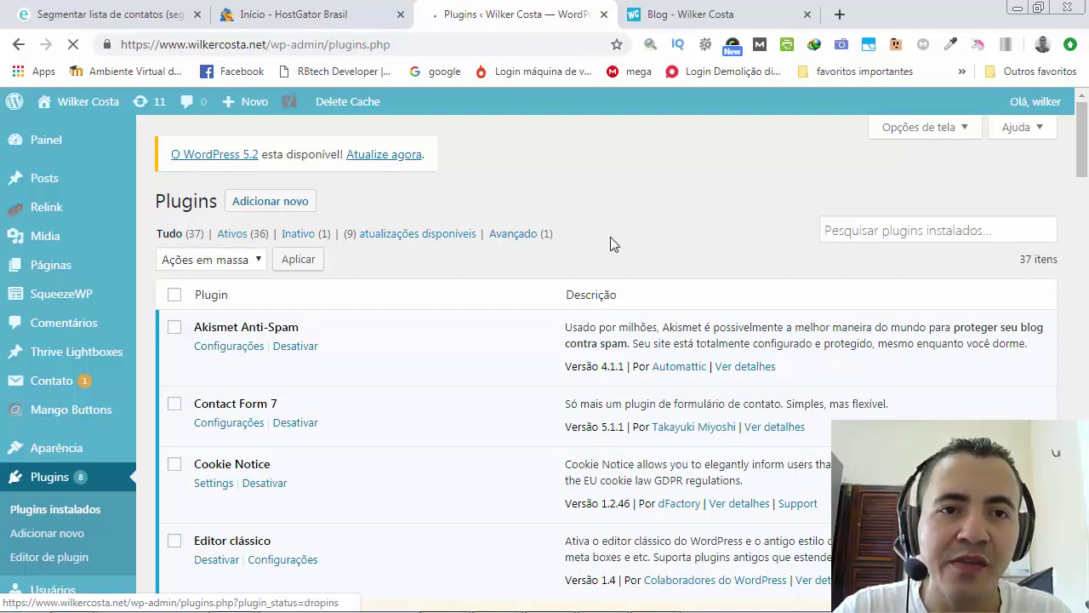
- Review the first installed plugins: Akismet Anti-Spam, Contact Form 7, Cookie Notice and Editor clássico
scroll(610, 244, "down", 2)
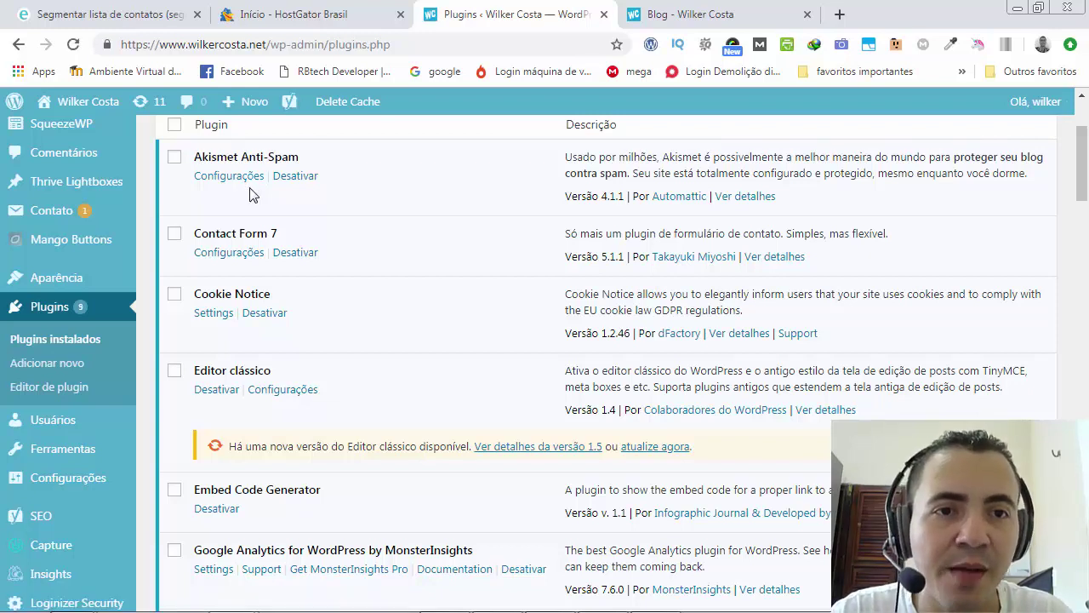
scroll(251, 195, "down", 1)
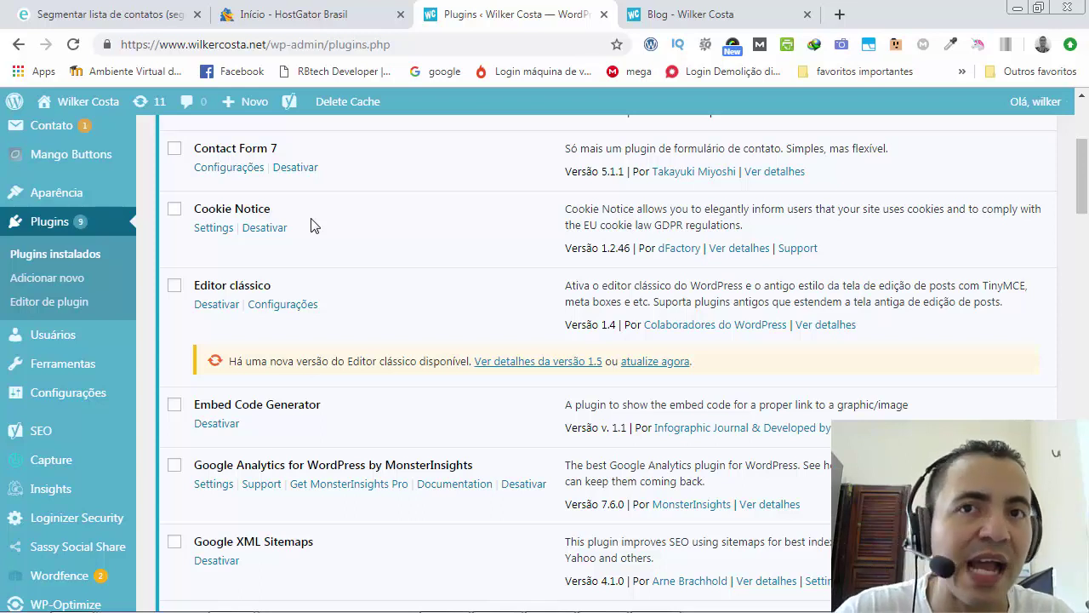
scroll(310, 225, "up", 1)
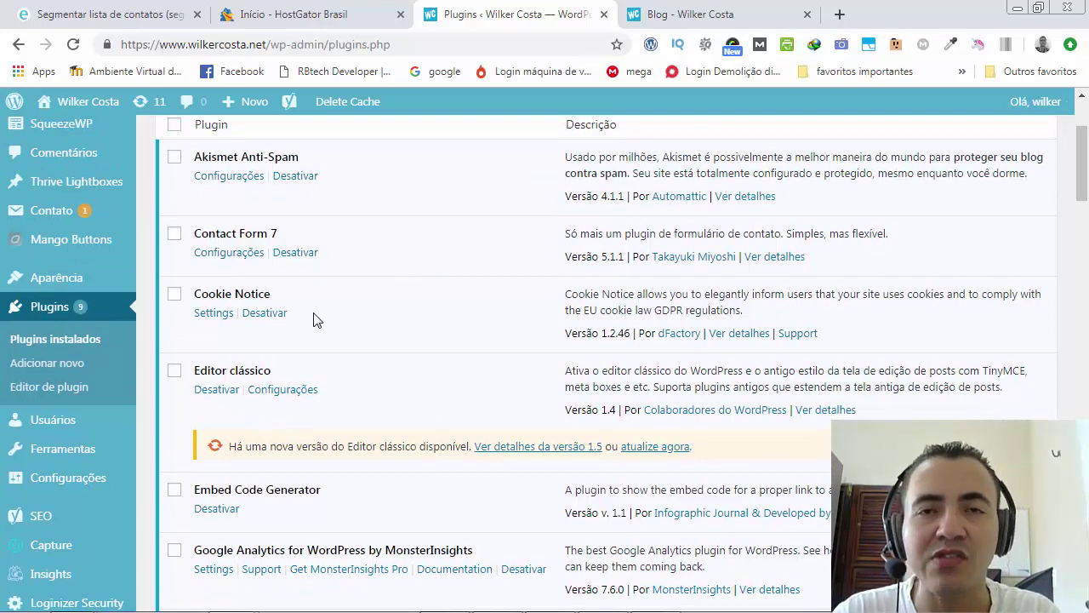
scroll(359, 335, "down", 1)
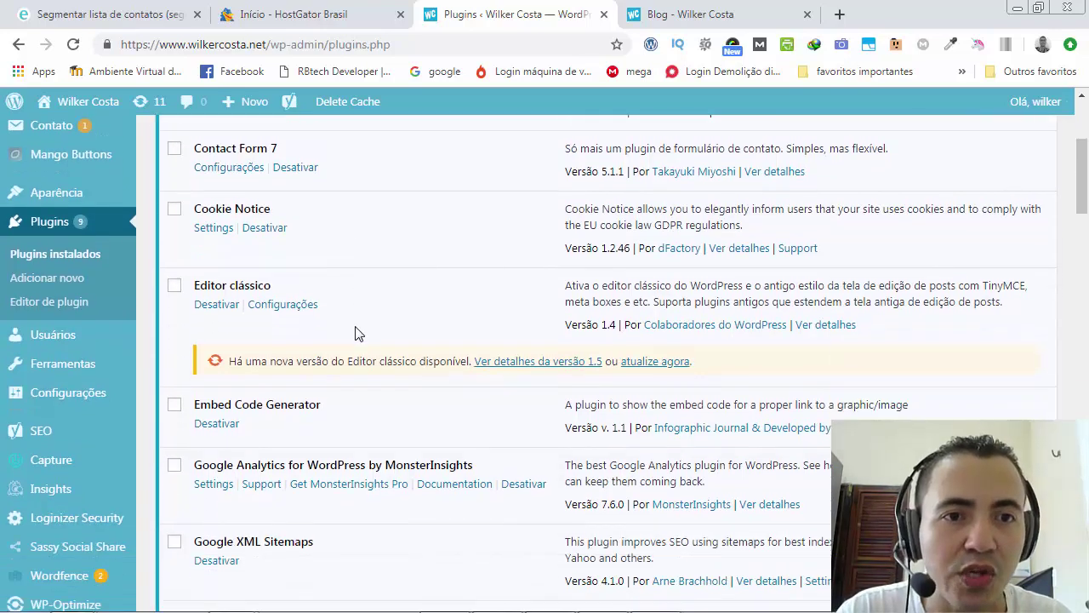
scroll(358, 334, "down", 1)
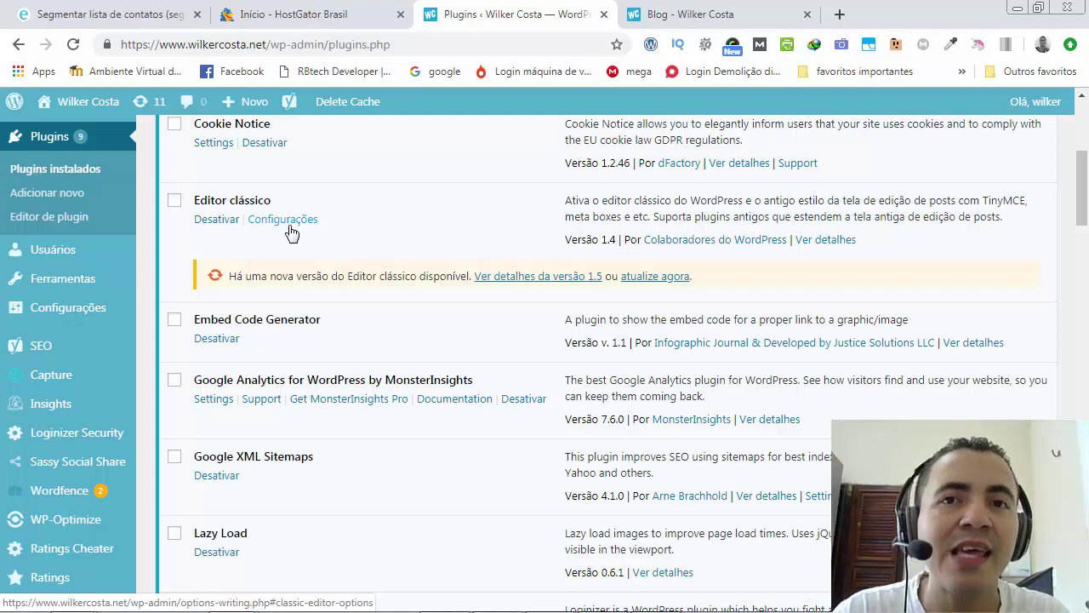
- Examine the plugin entries from Embed Code Generator and Google Analytics for WordPress through Google XML Sitemaps and Lazy Load
scroll(362, 220, "down", 2)
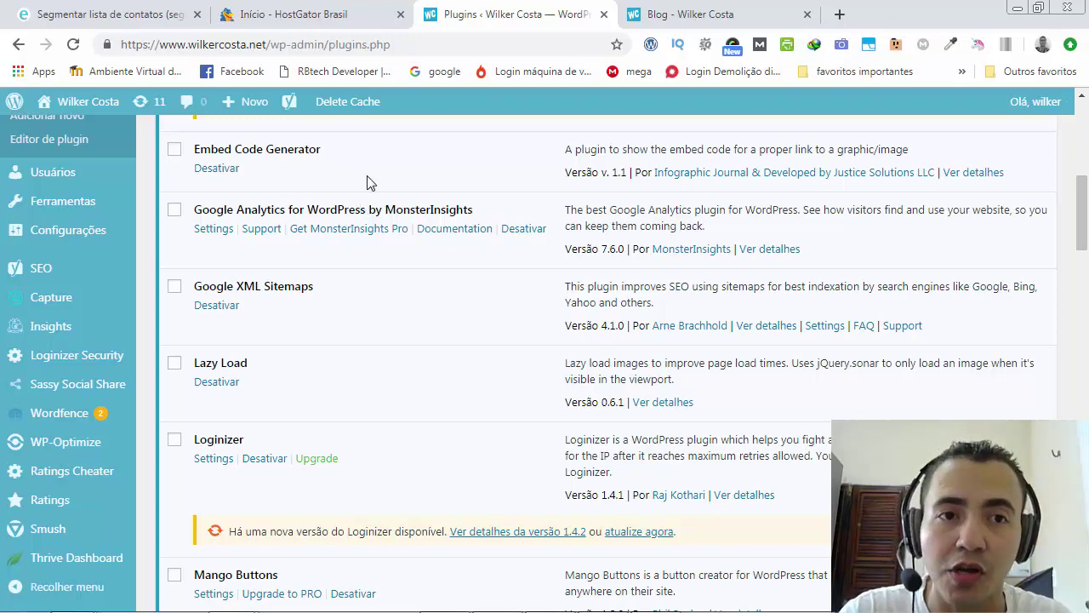
scroll(370, 182, "down", 1)
scroll(370, 183, "down", 2)
scroll(316, 182, "up", 3)
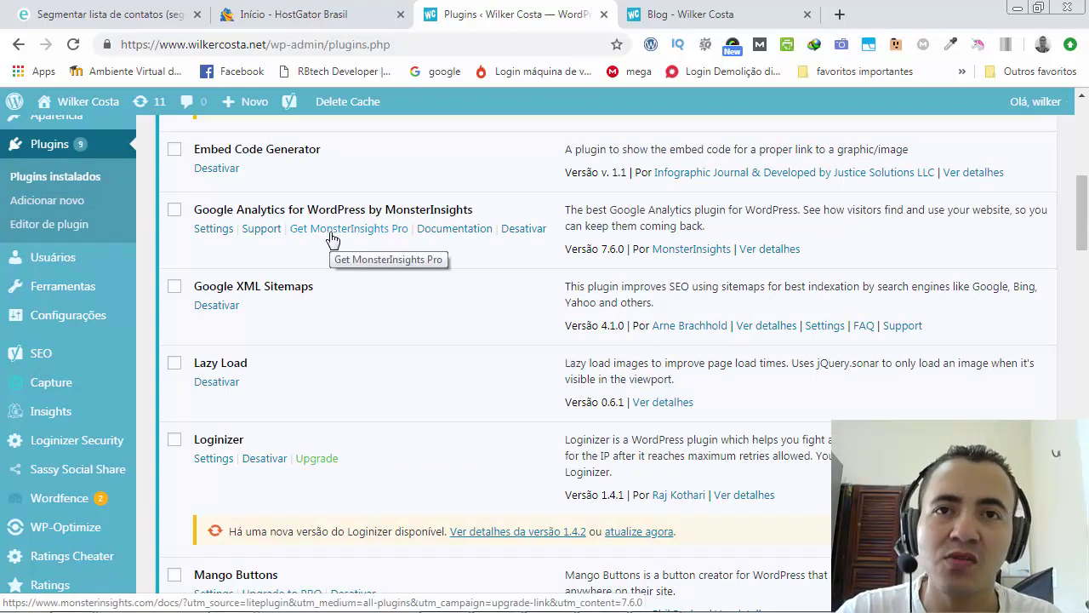
scroll(318, 253, "down", 1)
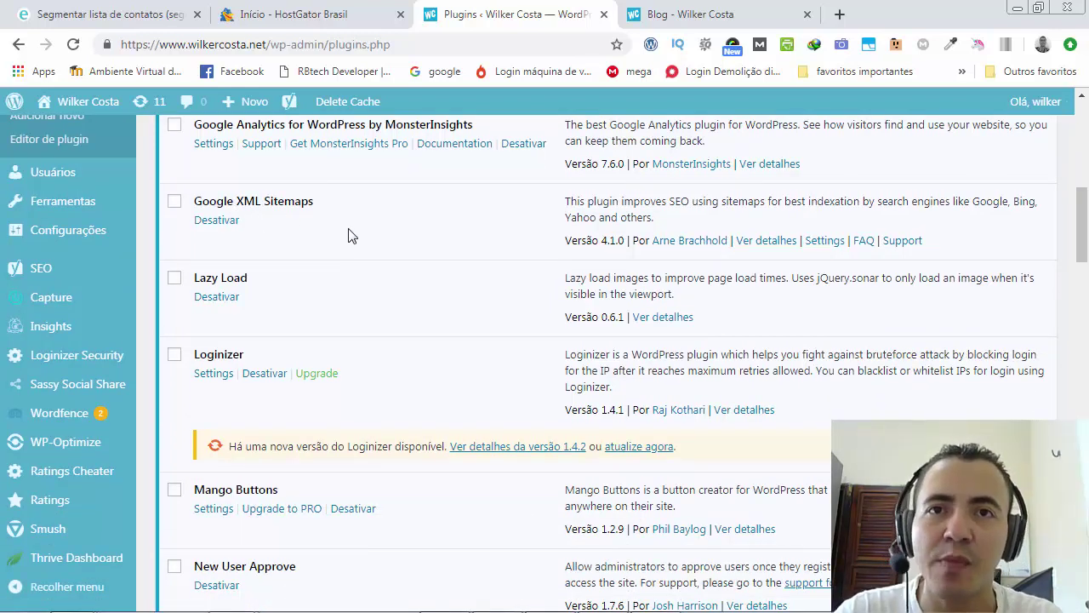
scroll(348, 234, "down", 1)
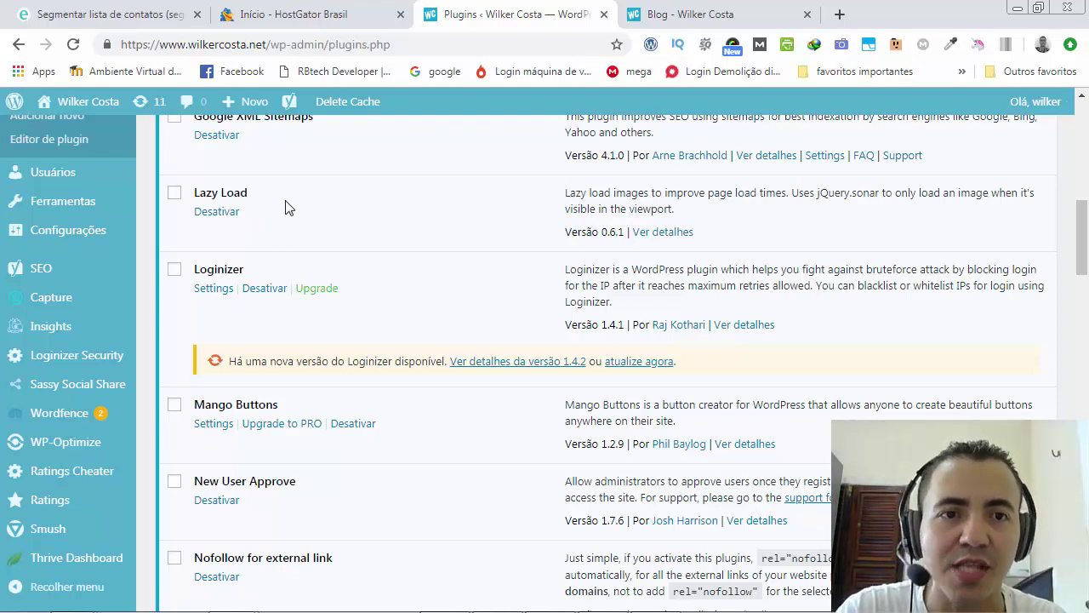
- Review the plugin entries from Loginizer and Mango Buttons through New User Approve, Nofollow for external link and Q2W3 Fixed Widget
scroll(296, 213, "down", 1)
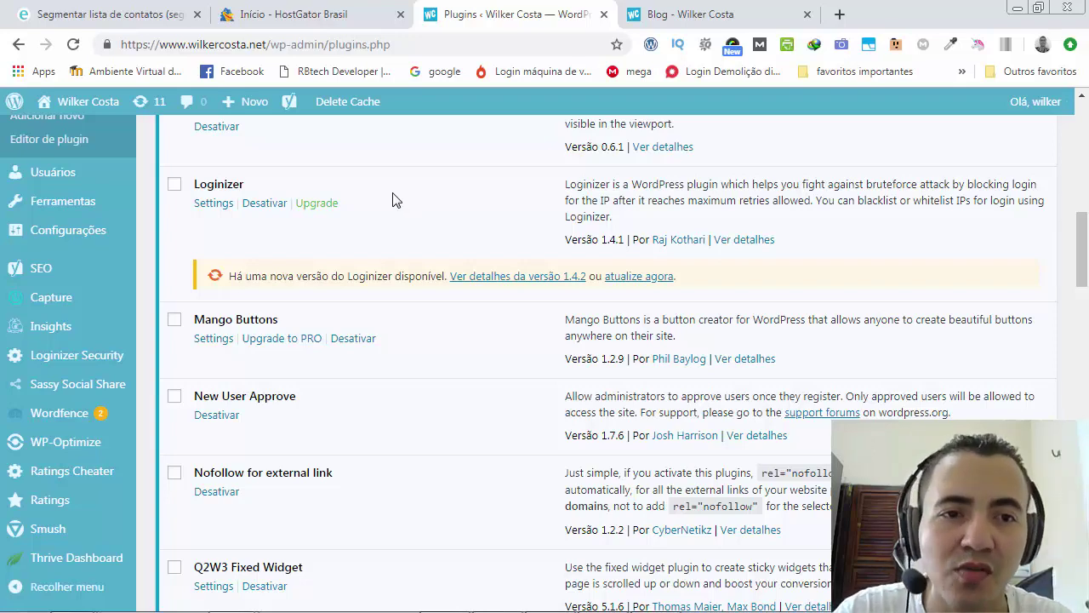
scroll(394, 200, "down", 1)
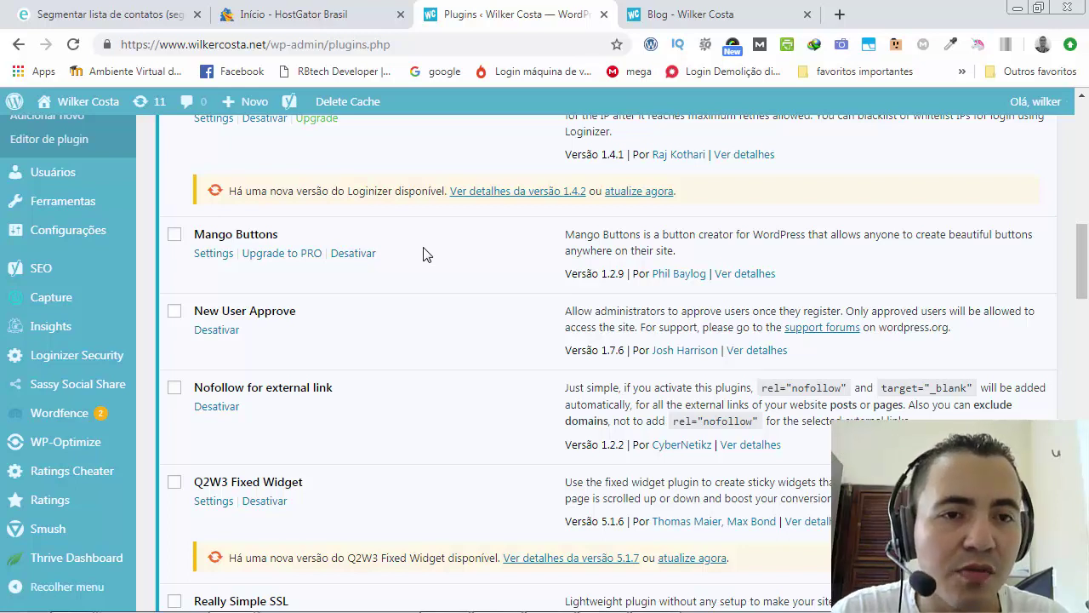
scroll(426, 254, "down", 1)
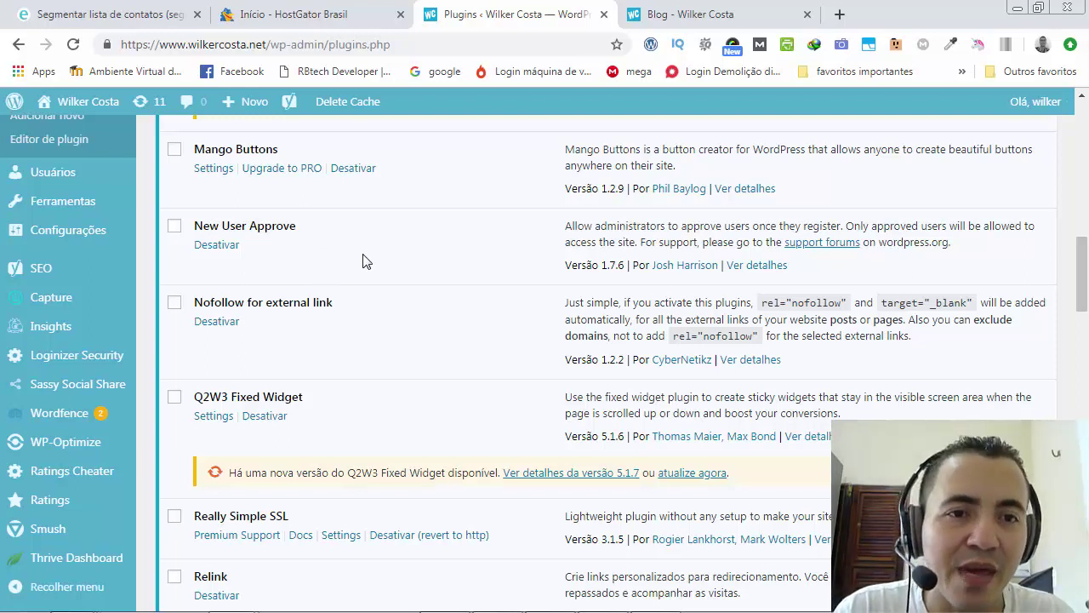
scroll(365, 260, "down", 1)
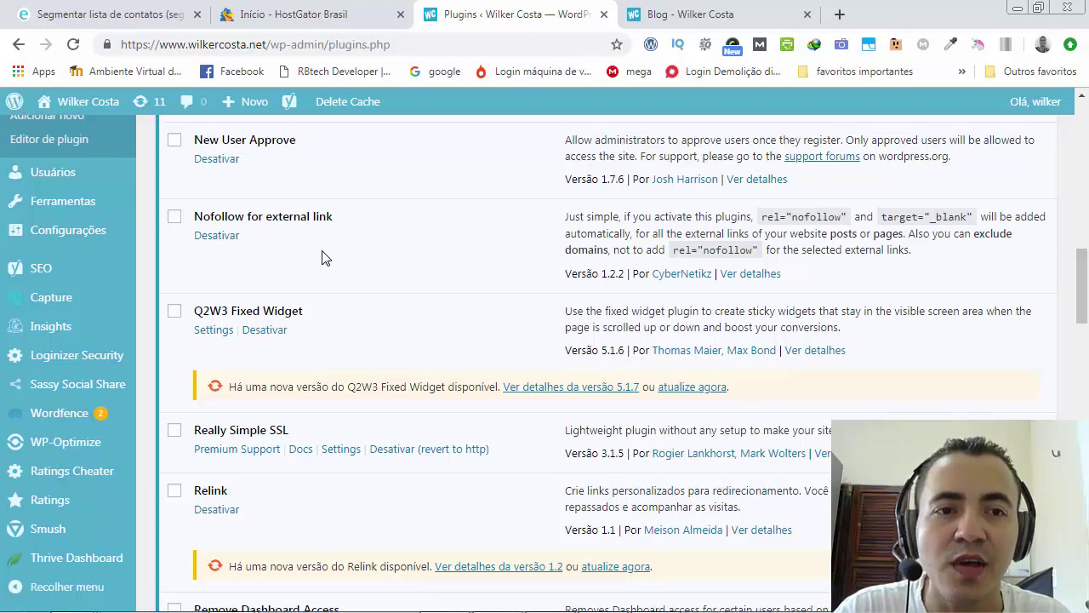
scroll(322, 257, "down", 1)
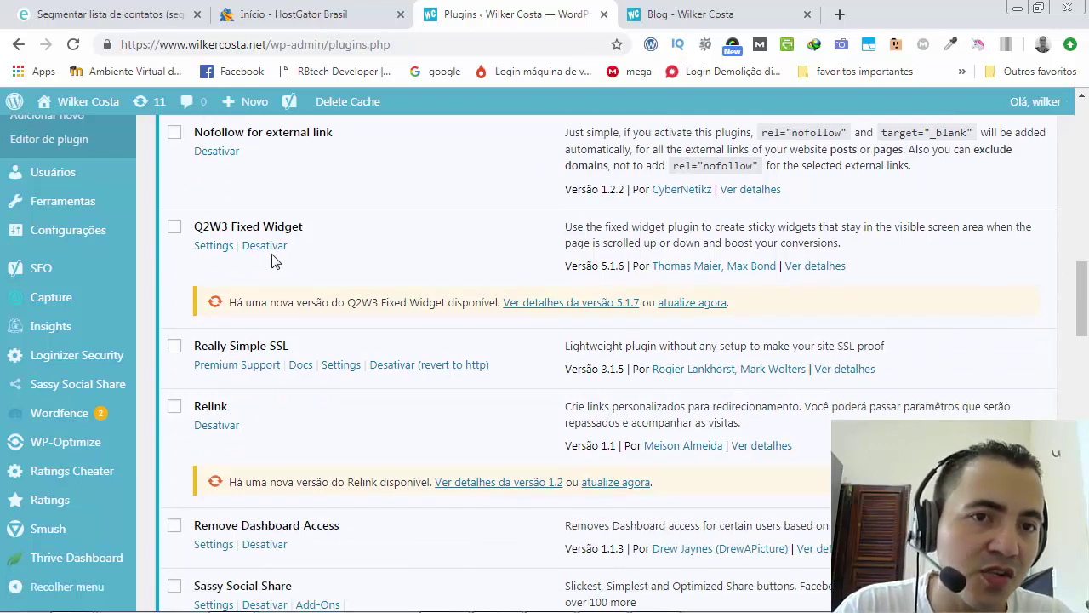
- Switch to the blog page and check how the free e-book sidebar widget behaves alongside the article list down to the footer
left_click(694, 14)
scroll(496, 255, "down", 15)
scroll(498, 263, "down", 15)
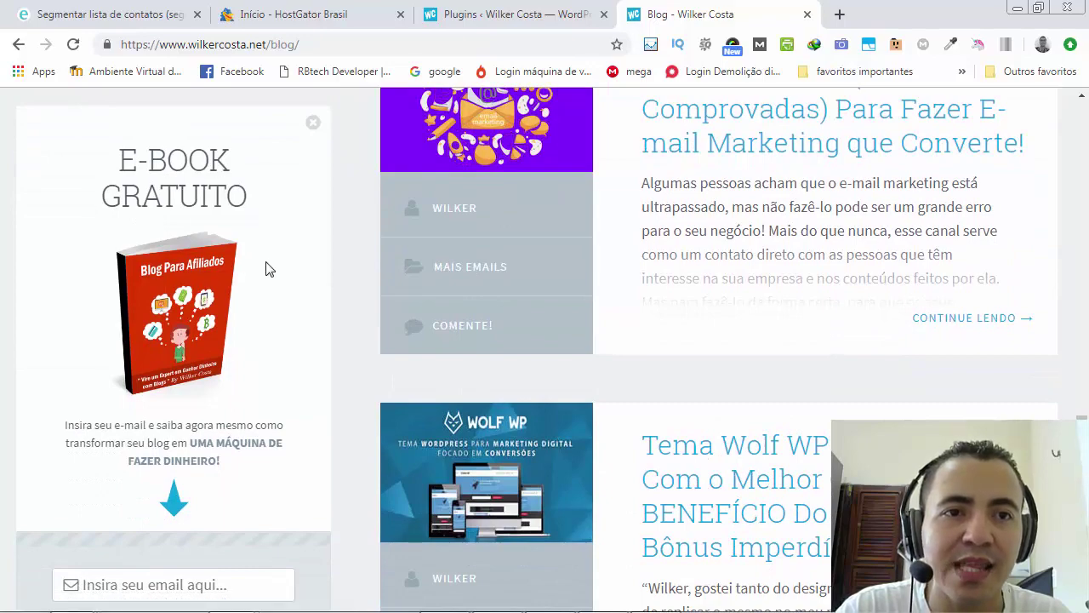
scroll(265, 269, "down", 13)
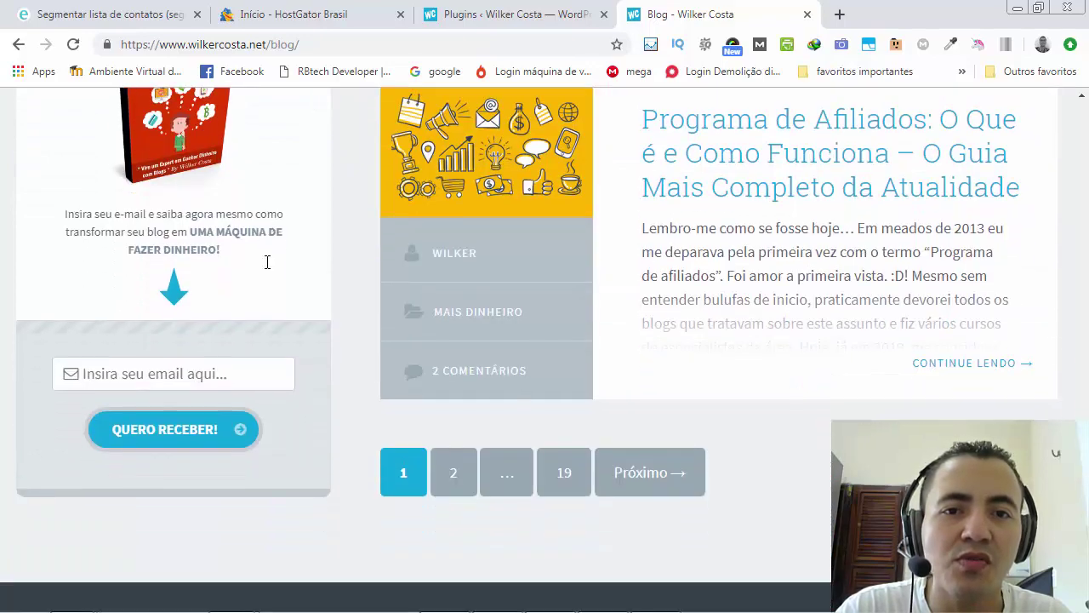
scroll(267, 262, "up", 15)
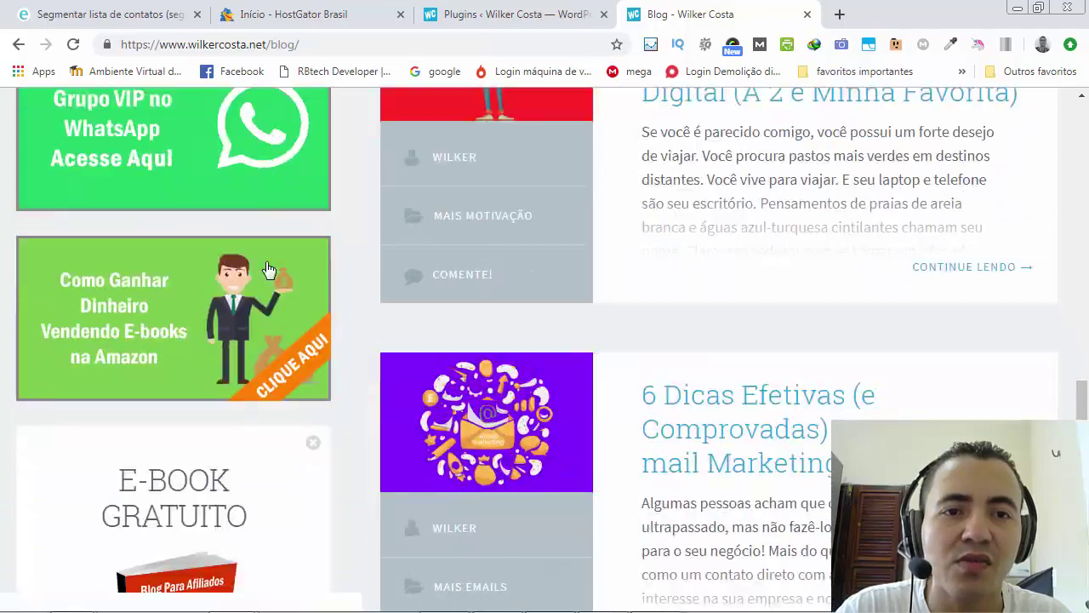
scroll(266, 268, "down", 15)
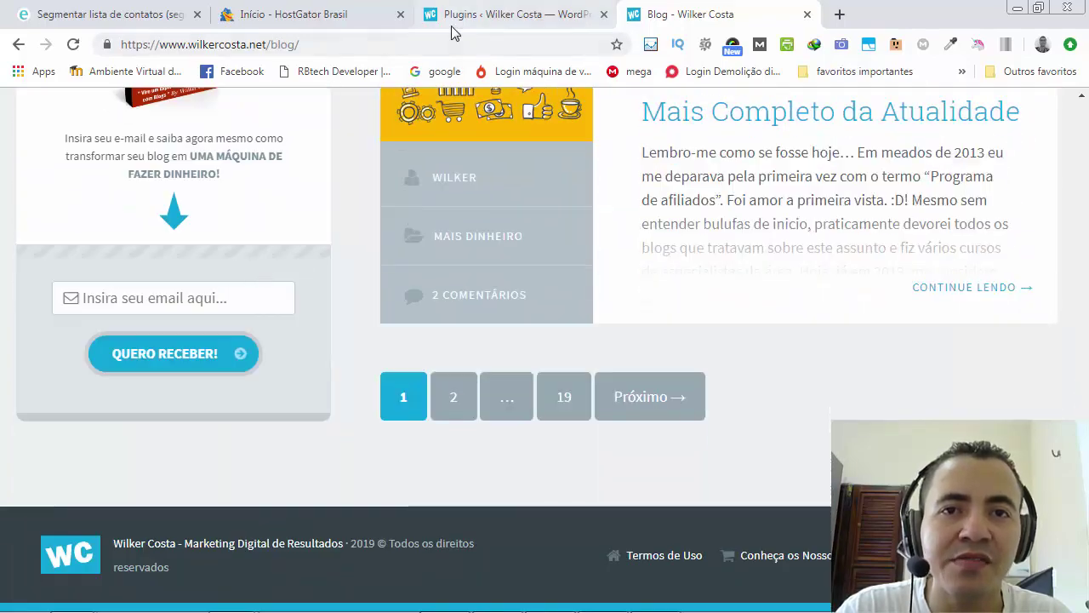
- Return to the installed plugins list and review Really Simple SSL, Relink, Remove Dashboard Access and Sassy Social Share
left_click(494, 14)
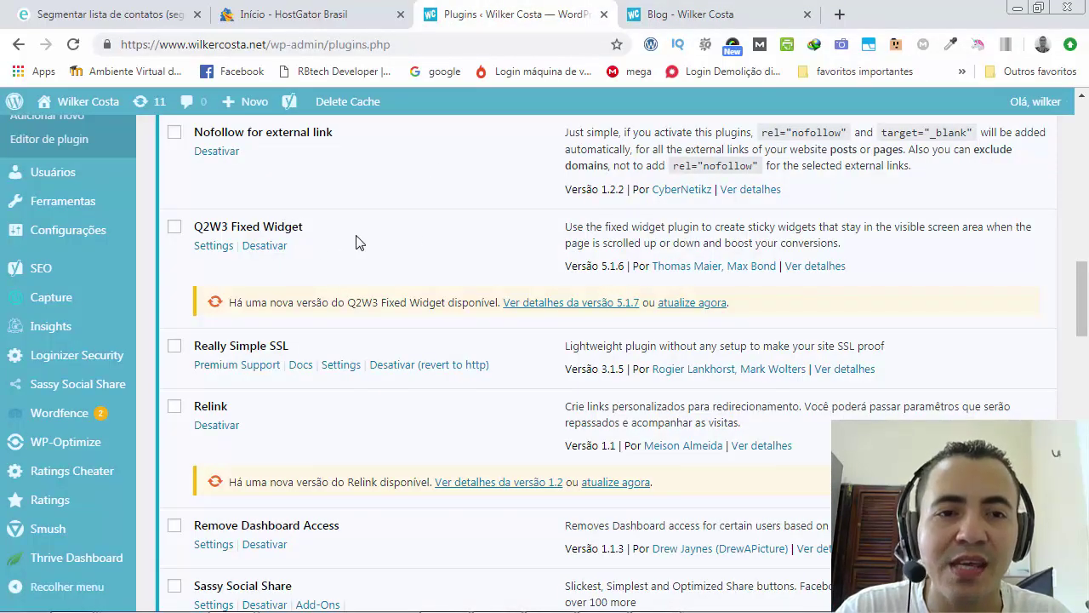
scroll(357, 244, "down", 2)
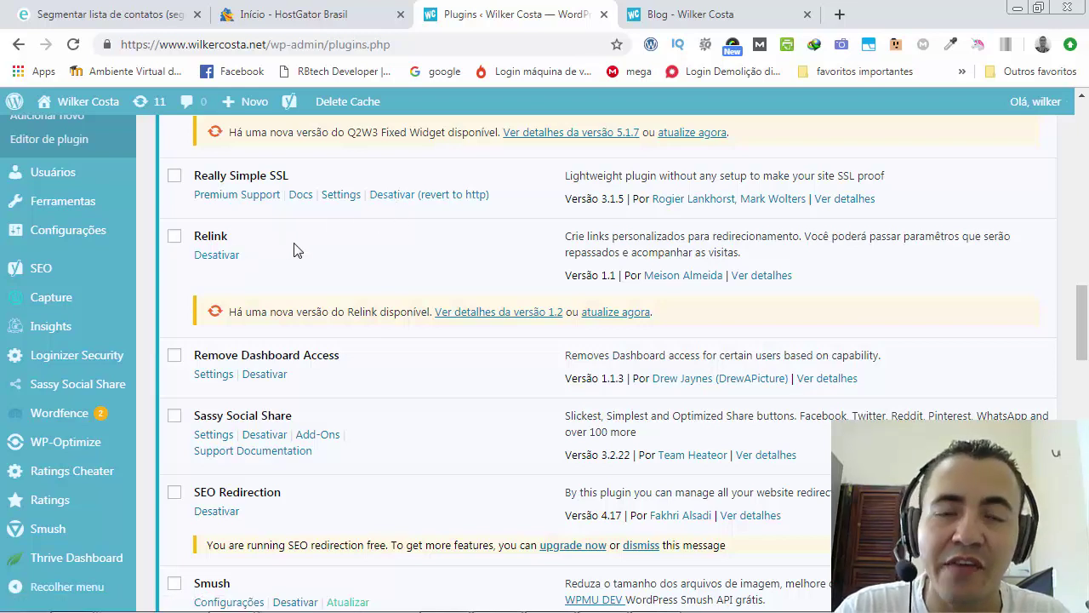
scroll(294, 249, "down", 1)
scroll(288, 260, "down", 1)
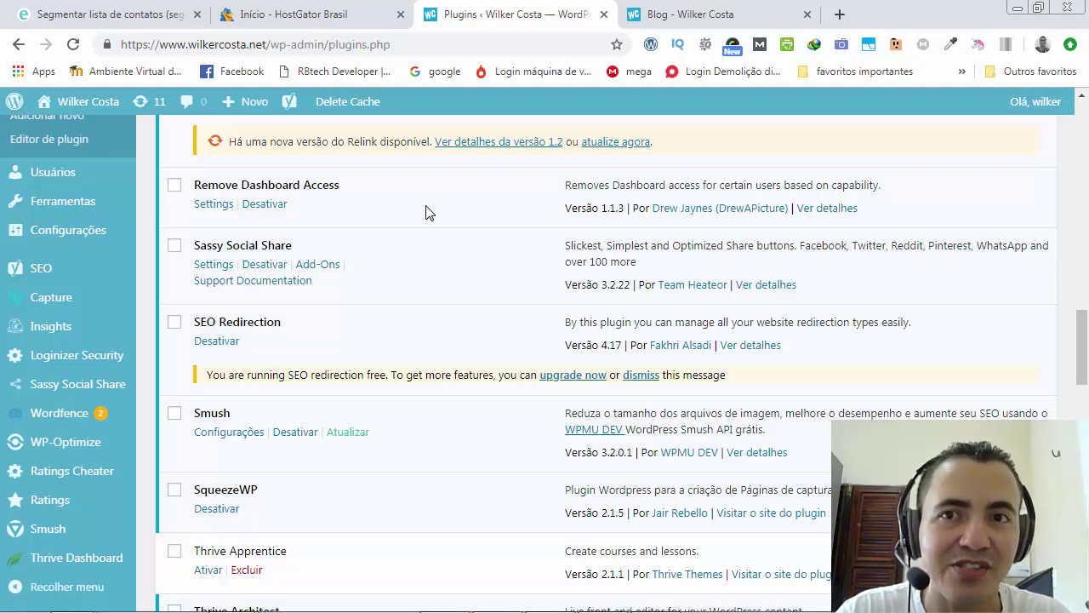
scroll(359, 208, "down", 1)
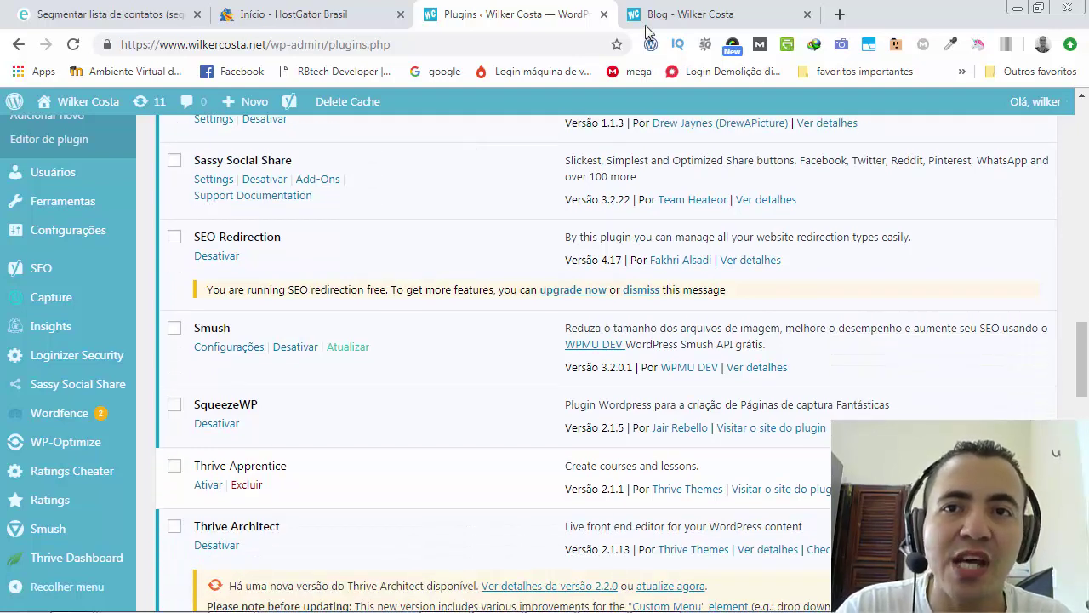
- Switch to the blog page and look over the article list back up to the author box and first article
left_click(781, 14)
scroll(709, 333, "up", 15)
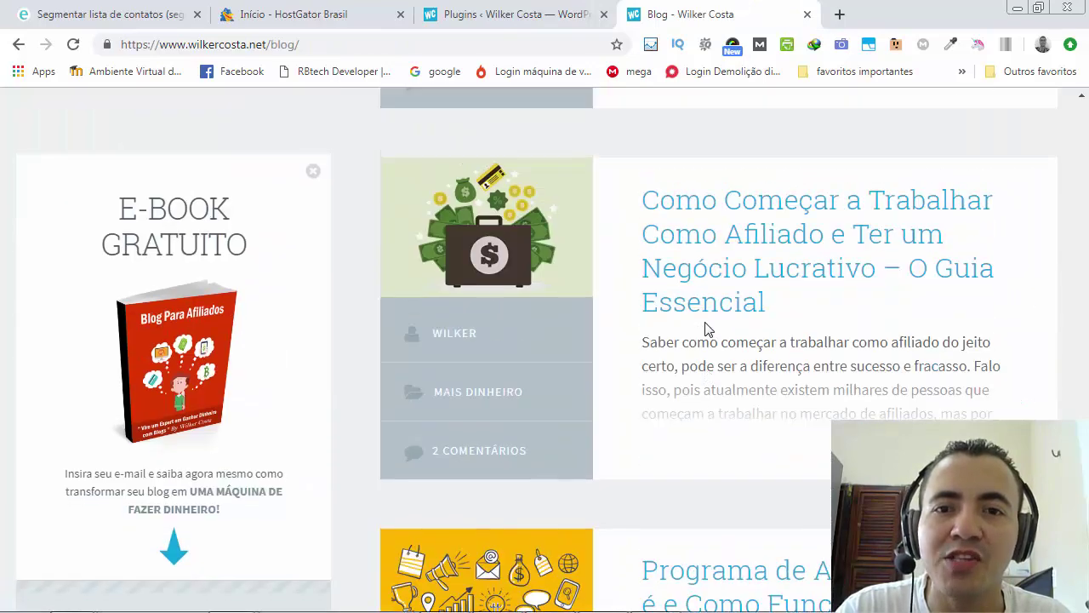
scroll(722, 308, "up", 15)
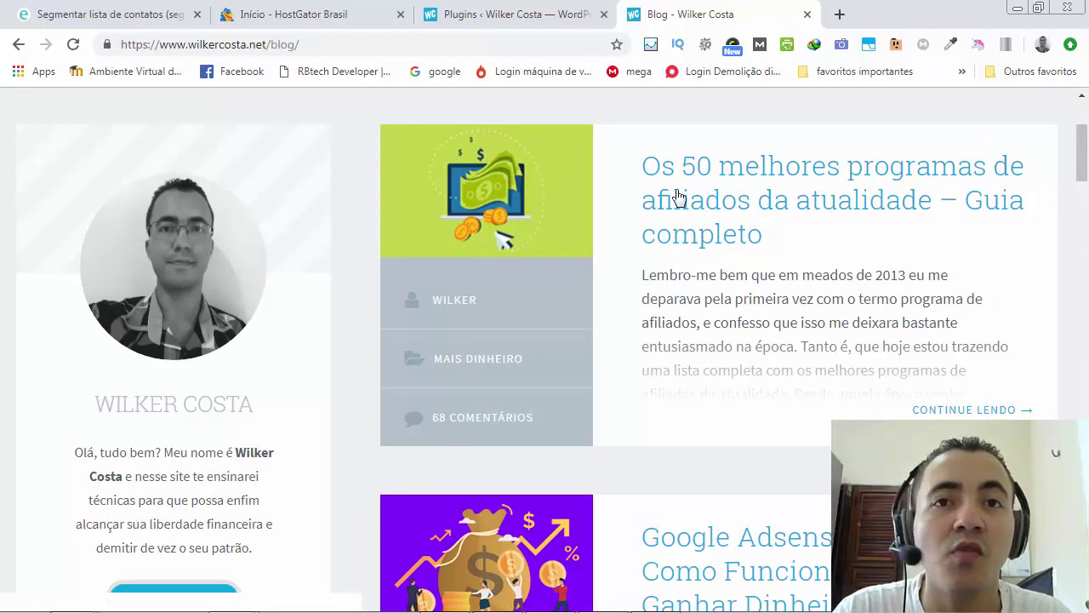
- Go back to the plugins list and examine SEO Redirection, Smush, SqueezeWP, Thrive Apprentice and Thrive Architect
left_click(506, 22)
scroll(436, 259, "down", 1)
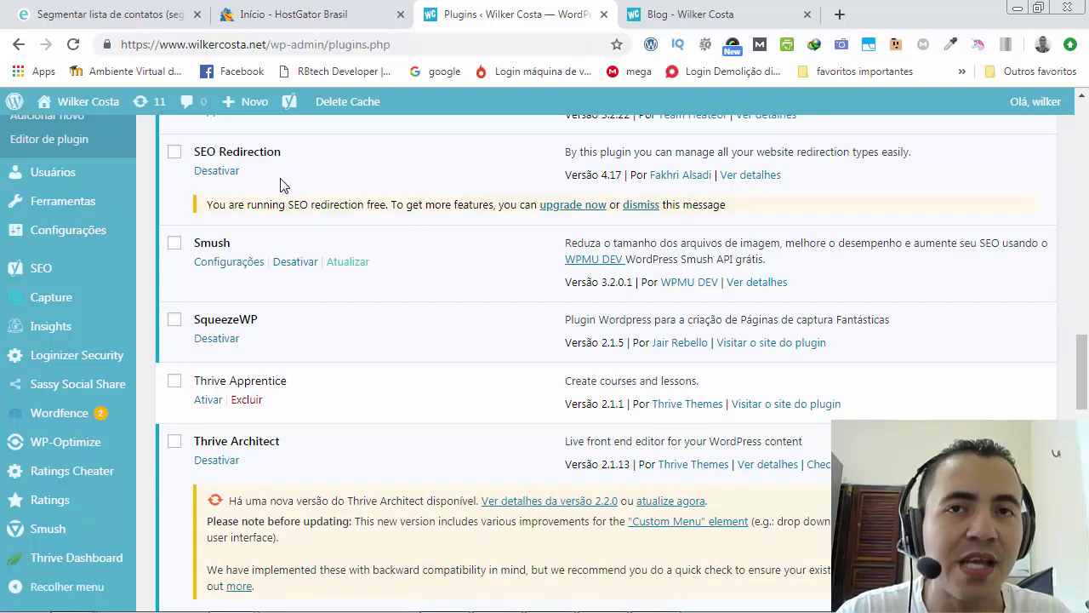
scroll(285, 187, "down", 1)
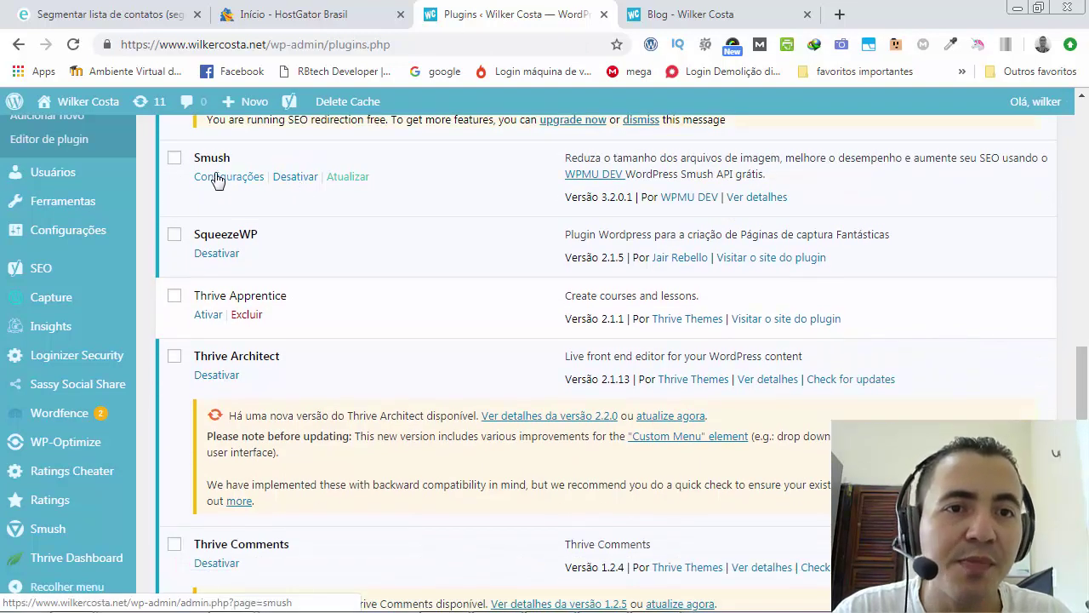
scroll(304, 202, "down", 1)
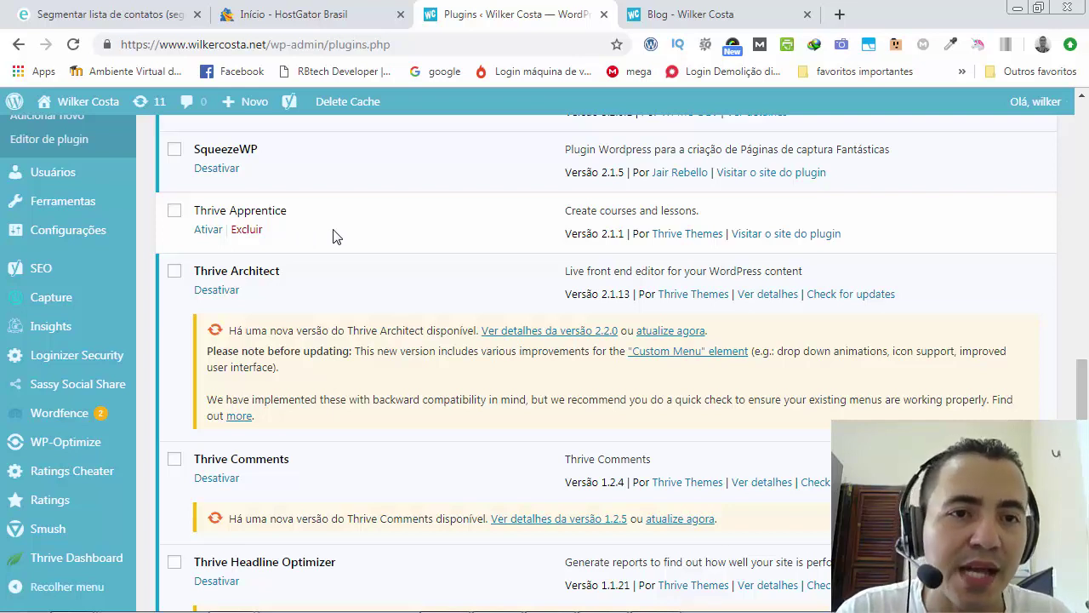
scroll(333, 236, "down", 1)
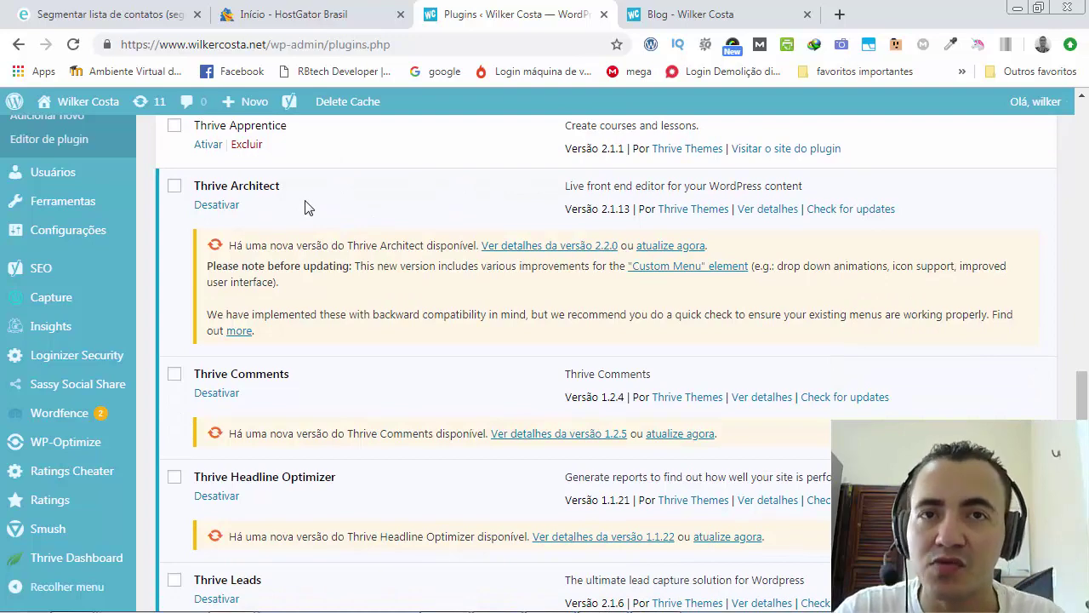
- Review the plugin entries from Thrive Comments, Headline Optimizer, Leads and Ovation through TinyMCE Avançado and Widget Logic
scroll(335, 283, "down", 1)
scroll(328, 281, "down", 1)
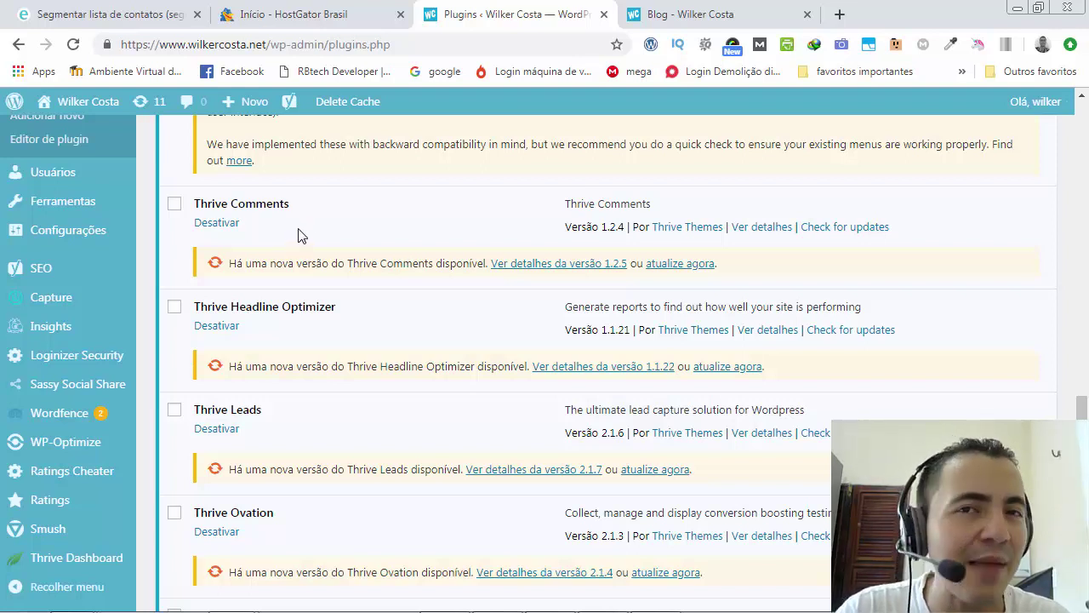
scroll(297, 237, "down", 1)
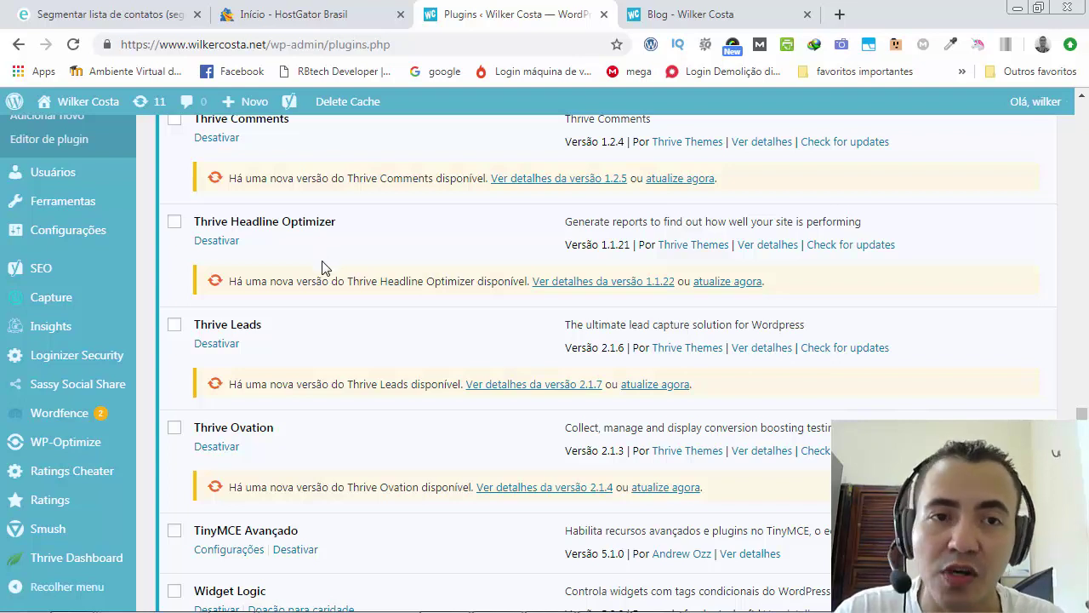
scroll(337, 256, "down", 1)
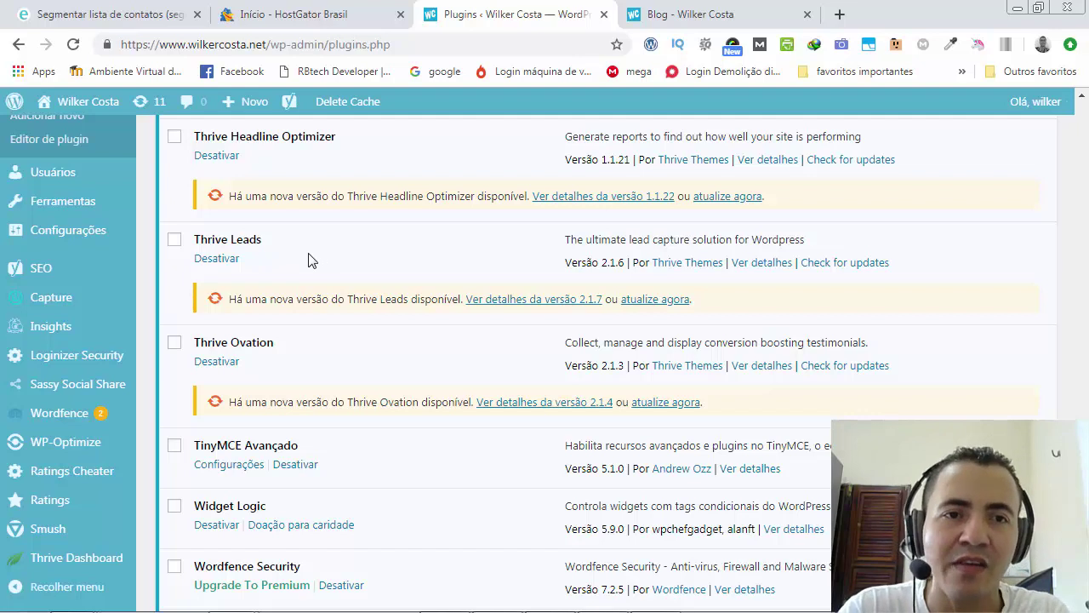
scroll(305, 273, "down", 1)
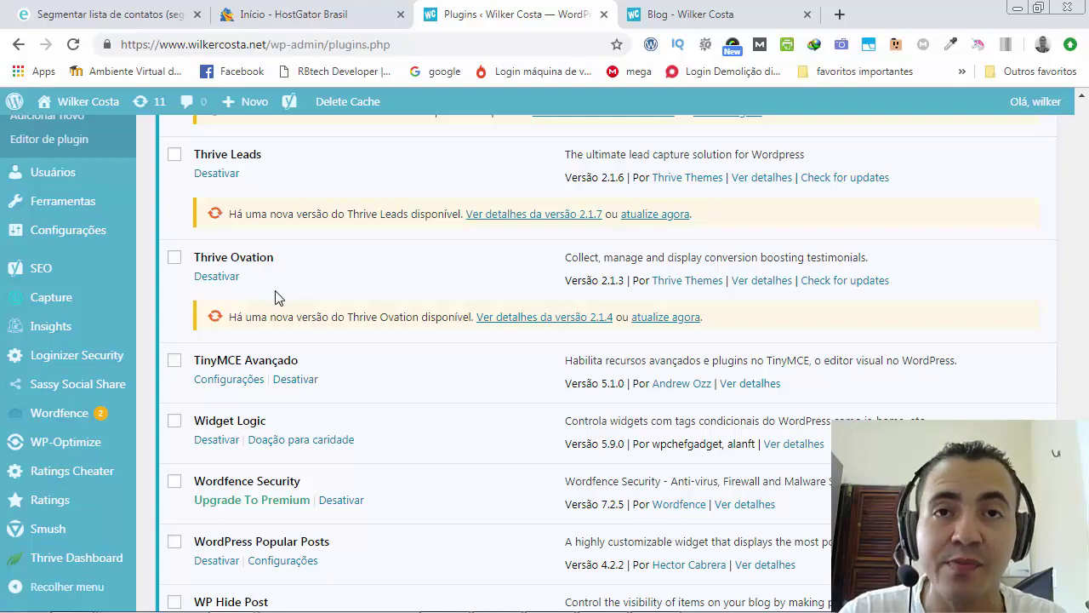
scroll(279, 293, "down", 1)
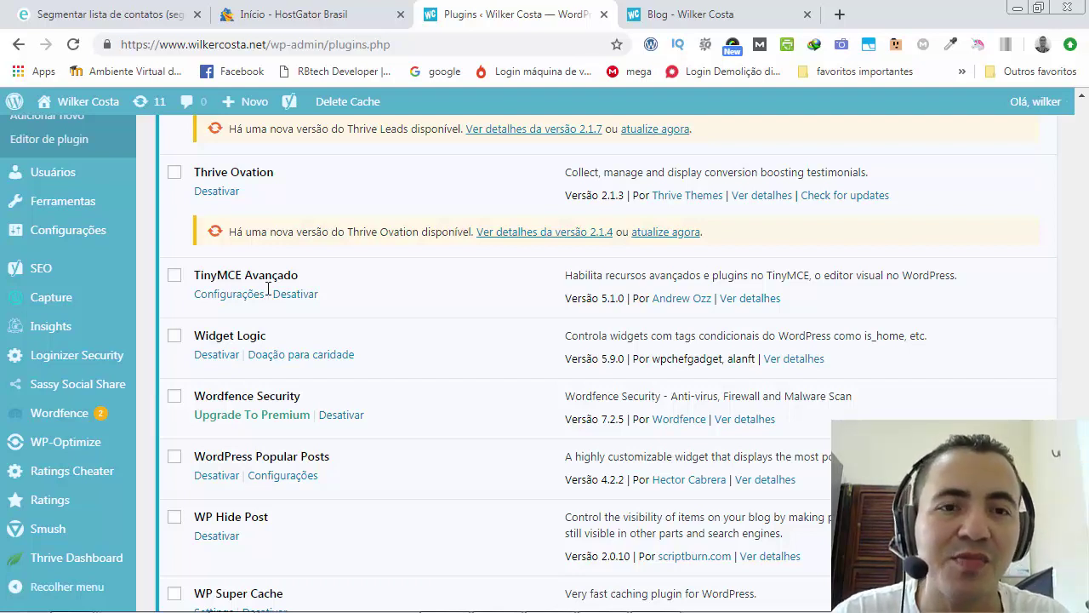
scroll(280, 290, "down", 1)
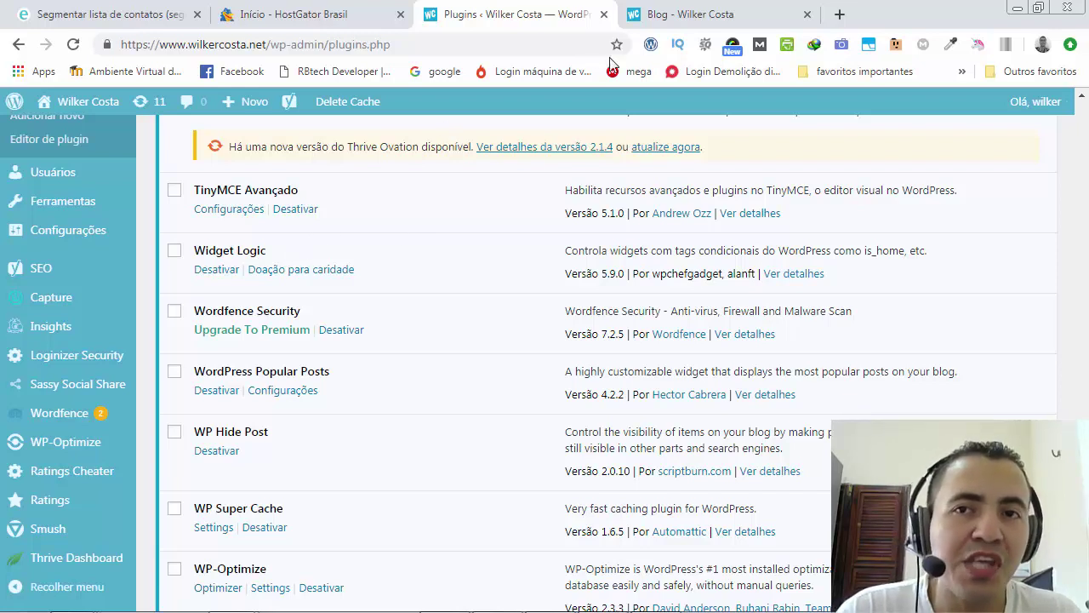
- Switch to the blog page and look over the sidebar author box beside the first articles
left_click(659, 14)
scroll(308, 333, "down", 2)
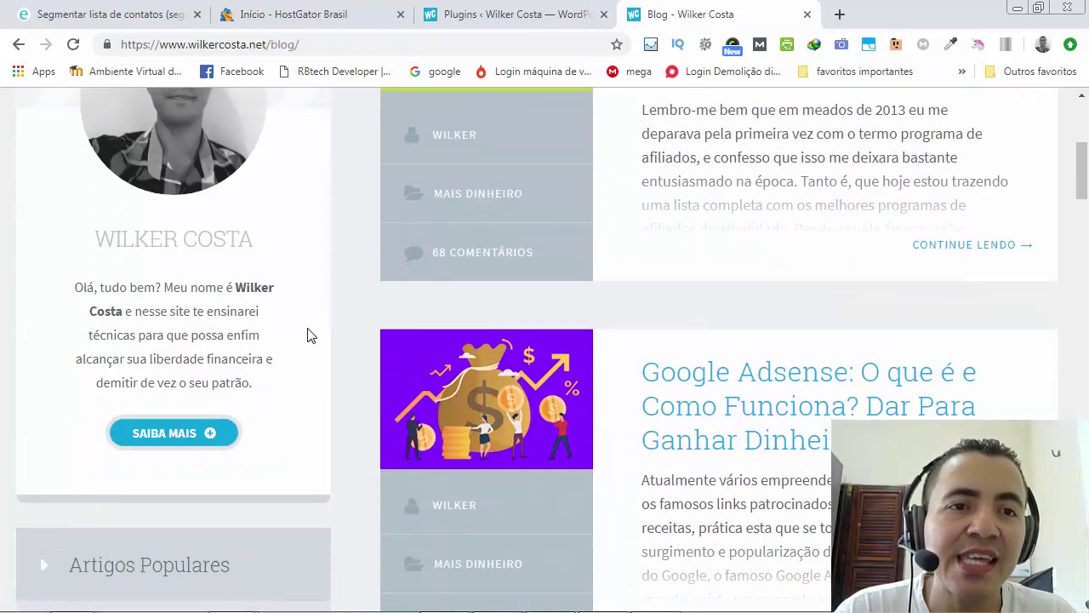
scroll(309, 336, "up", 2)
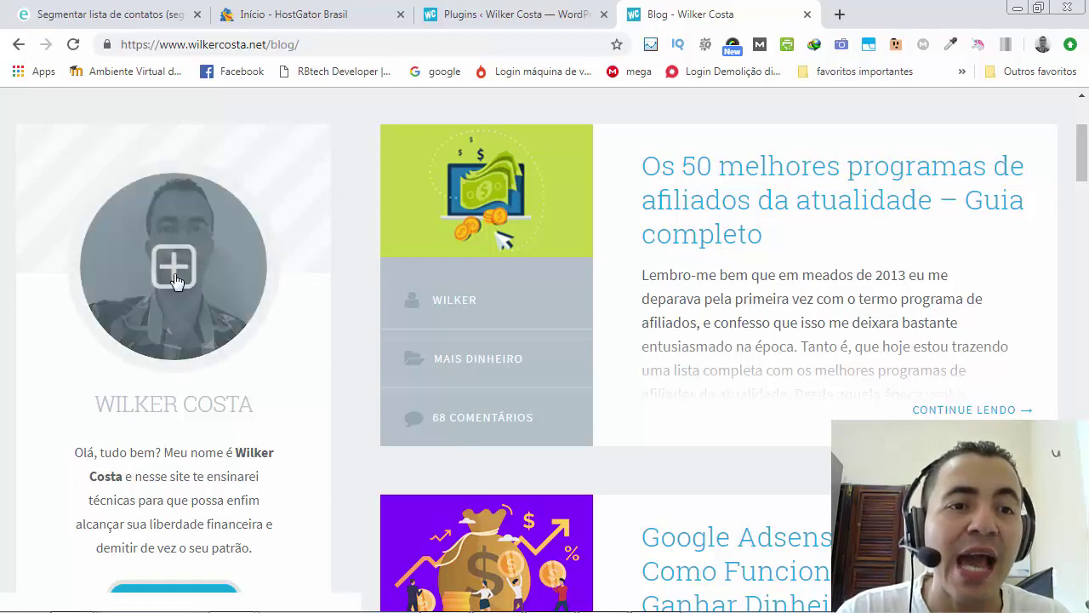
scroll(279, 319, "up", 3)
scroll(202, 341, "down", 2)
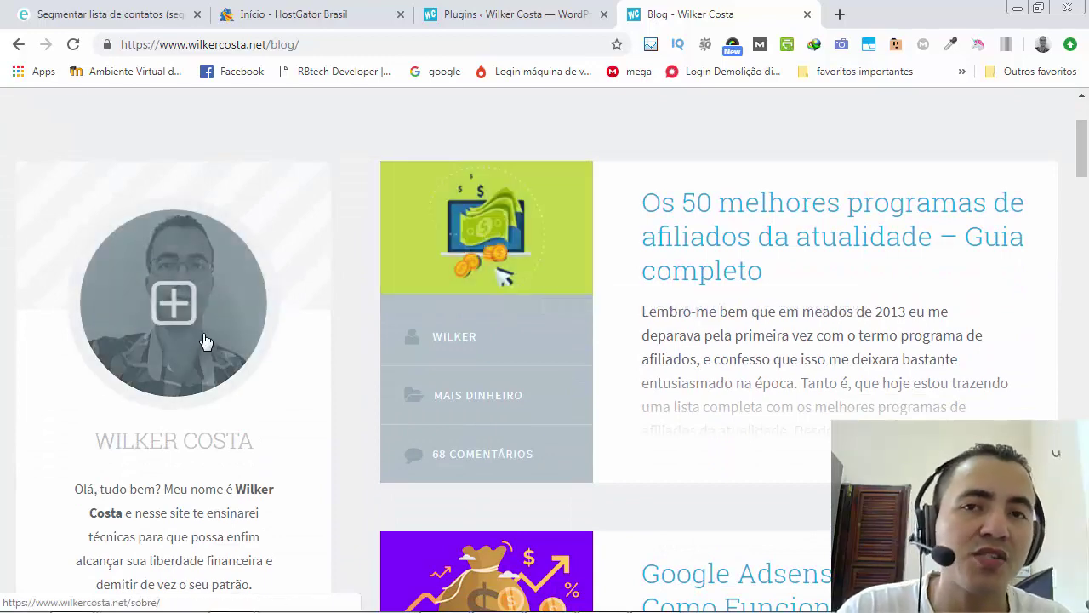
- Return to the installed plugins list and review Widget Logic, Wordfence Security and WordPress Popular Posts
left_click(503, 21)
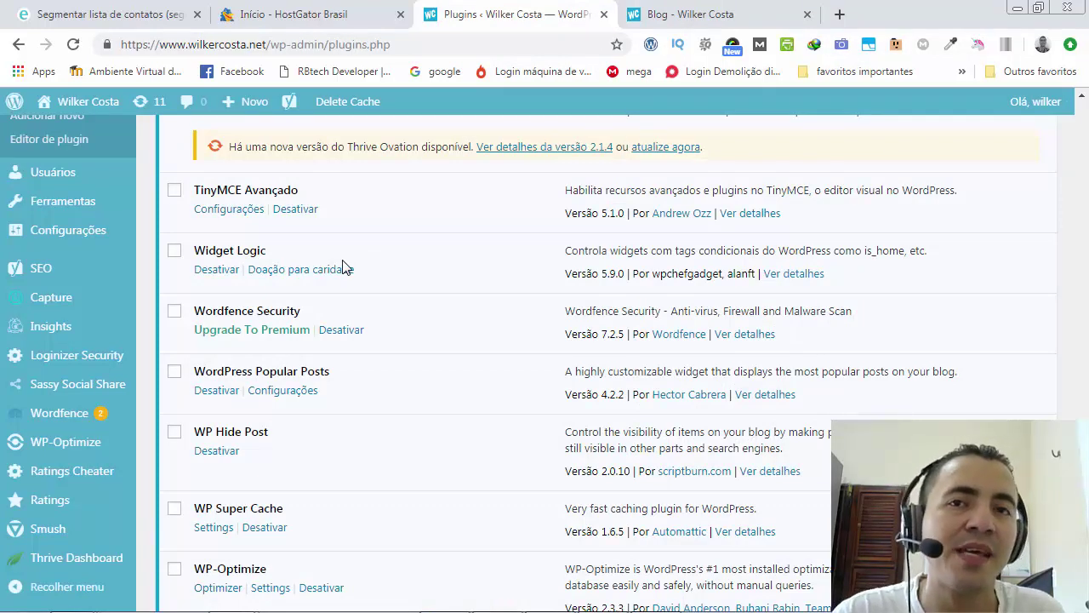
scroll(345, 268, "down", 1)
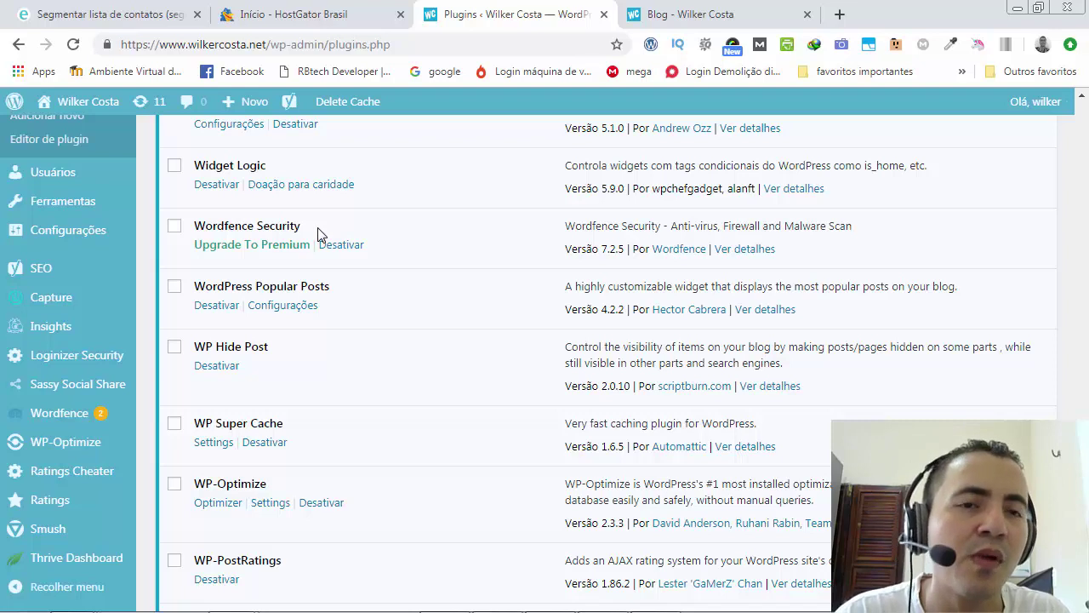
scroll(395, 251, "down", 1)
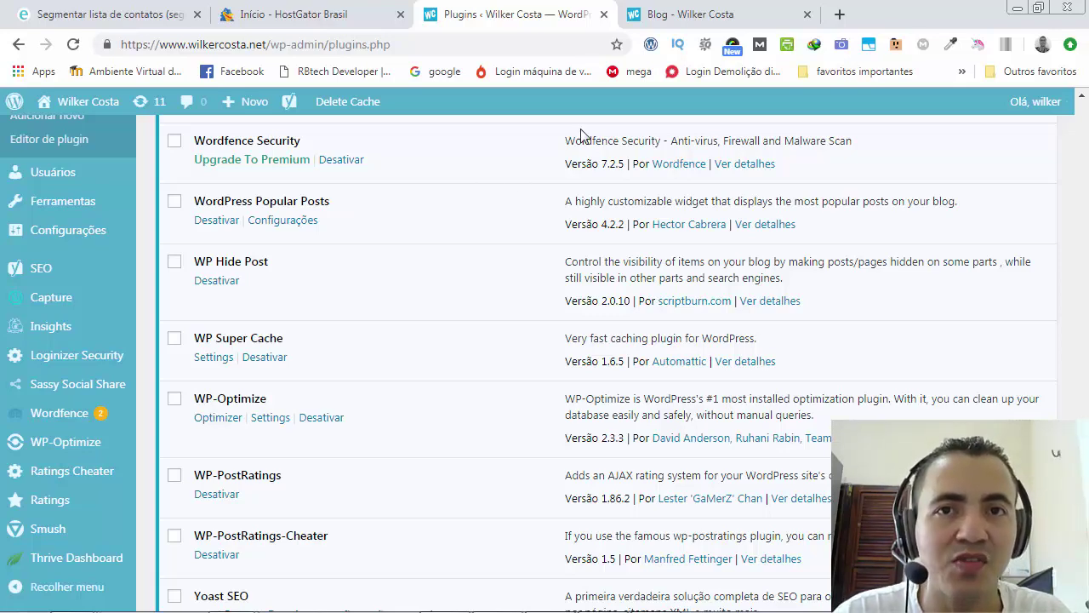
- Switch to the blog page and examine the Artigos Populares list in the sidebar
left_click(663, 17)
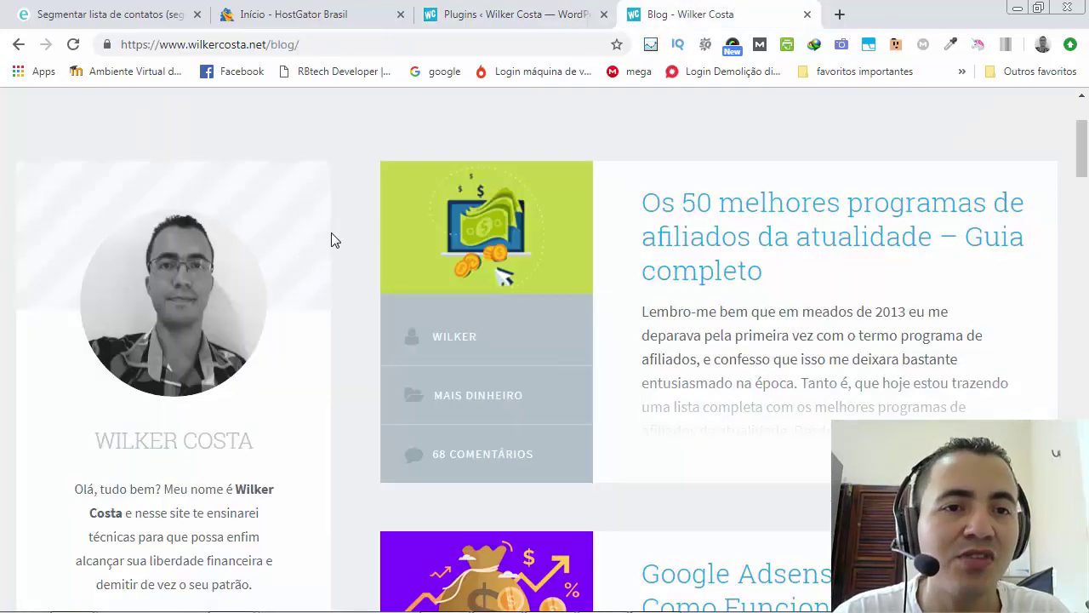
scroll(332, 238, "down", 8)
scroll(77, 170, "up", 1)
scroll(190, 263, "down", 3)
scroll(197, 315, "down", 2)
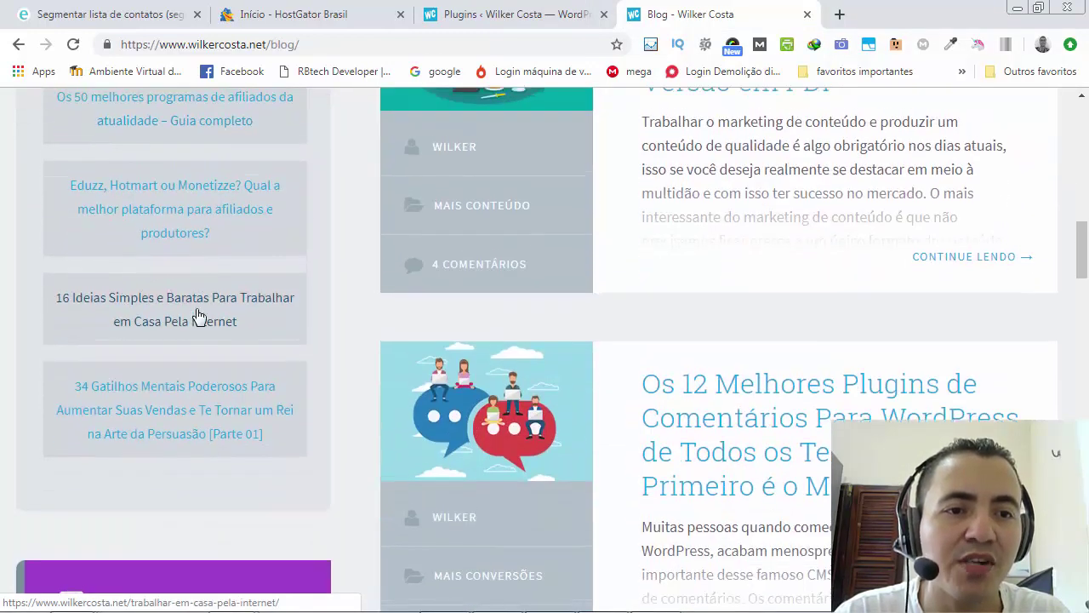
scroll(198, 313, "up", 4)
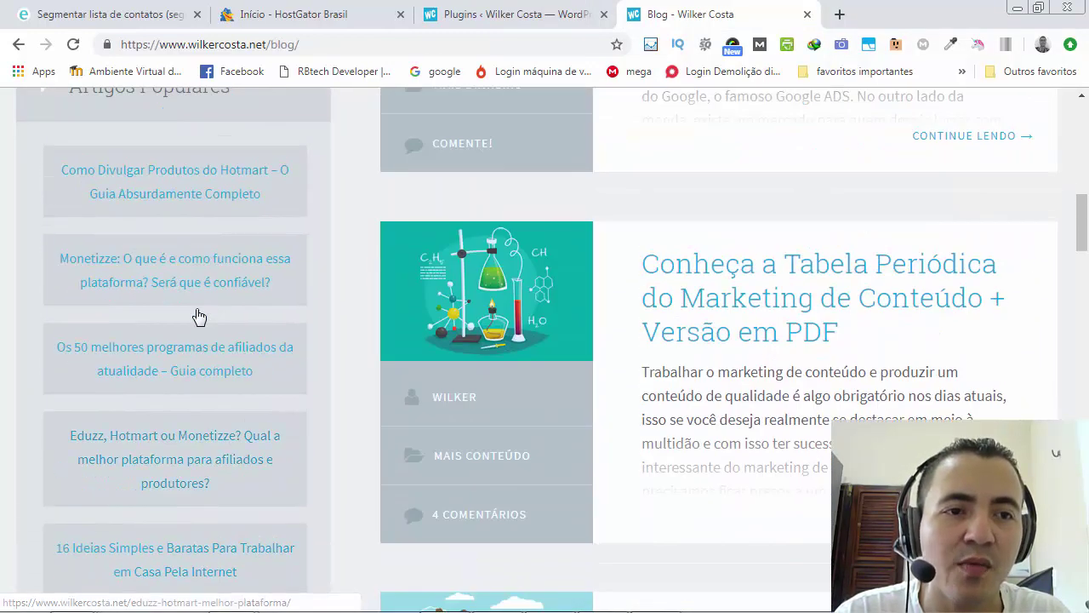
- Go back to the plugins list and review the remaining entries from WP Hide Post and WP Super Cache through Yoast SEO and Épico
left_click(476, 24)
scroll(377, 329, "down", 1)
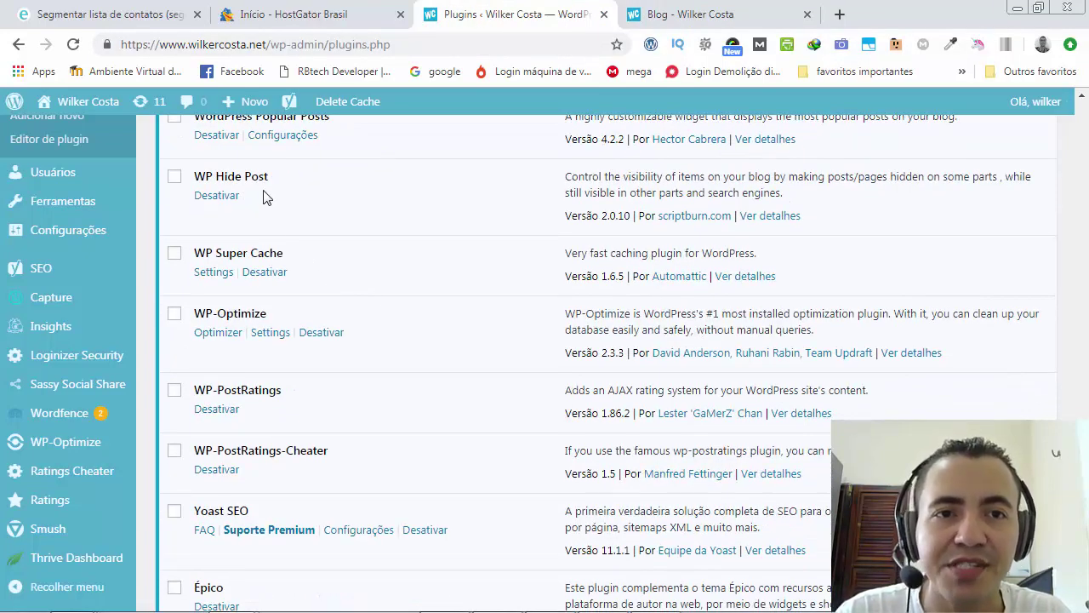
scroll(305, 242, "down", 1)
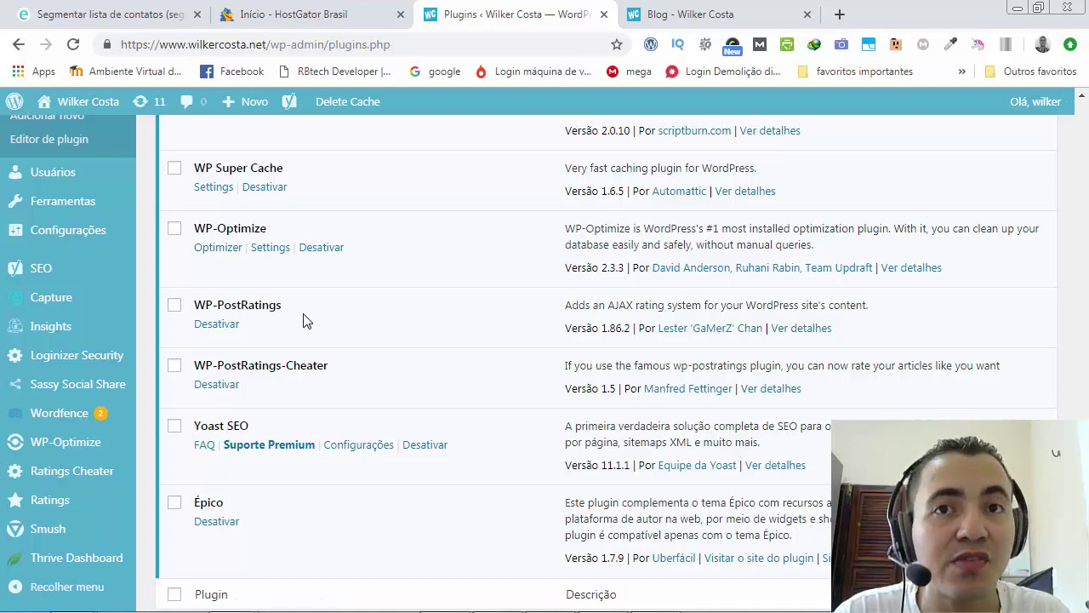
scroll(306, 316, "down", 2)
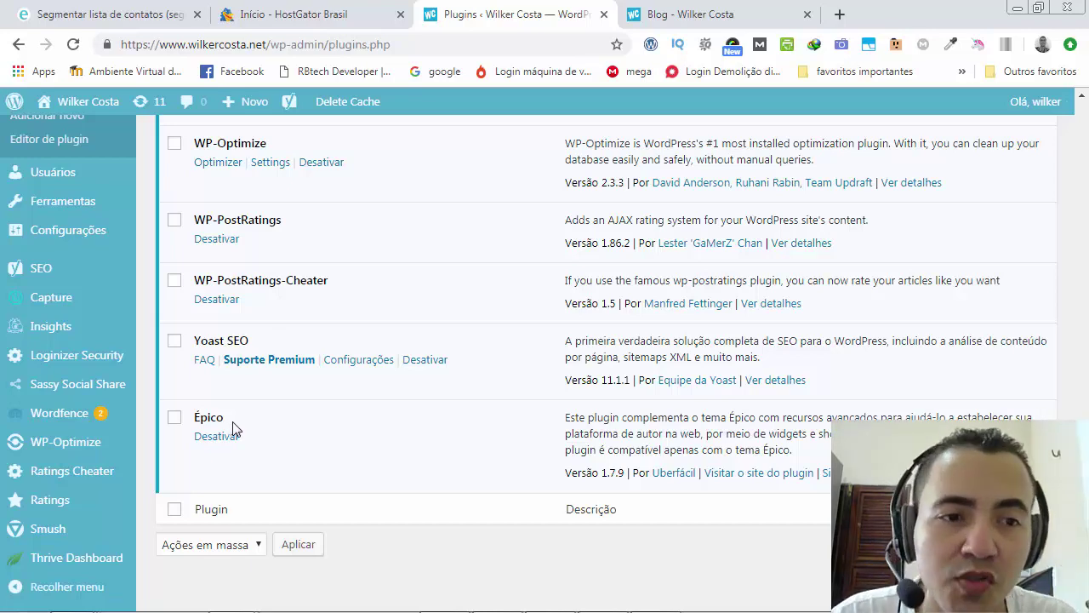
- Return to the start of the plugins list and open the WordPress dashboard (Painel)
scroll(248, 408, "up", 4)
scroll(248, 409, "up", 15)
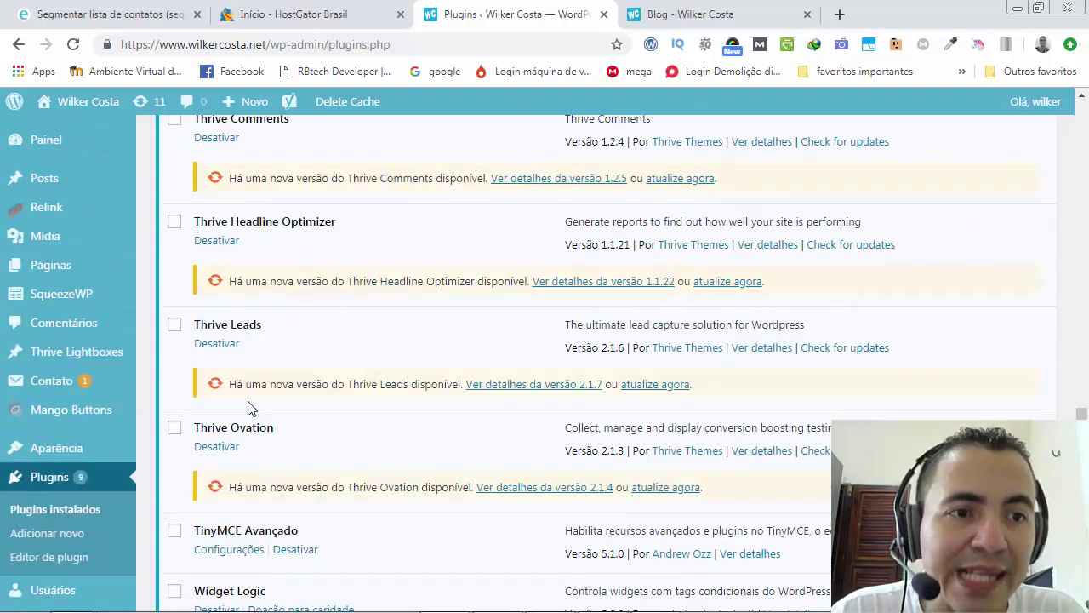
scroll(222, 358, "up", 6)
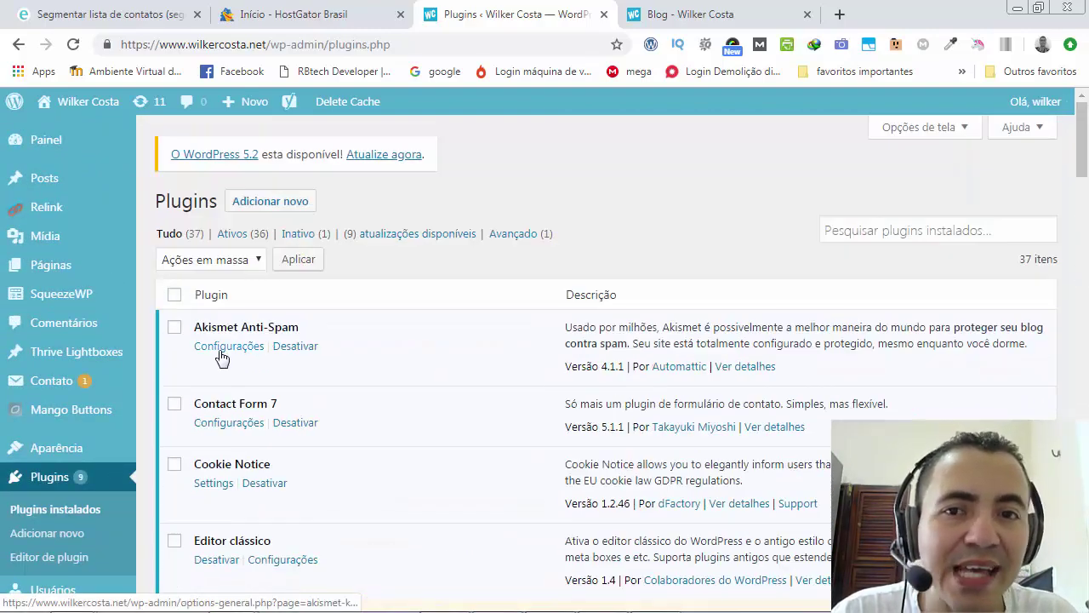
left_click(61, 146)
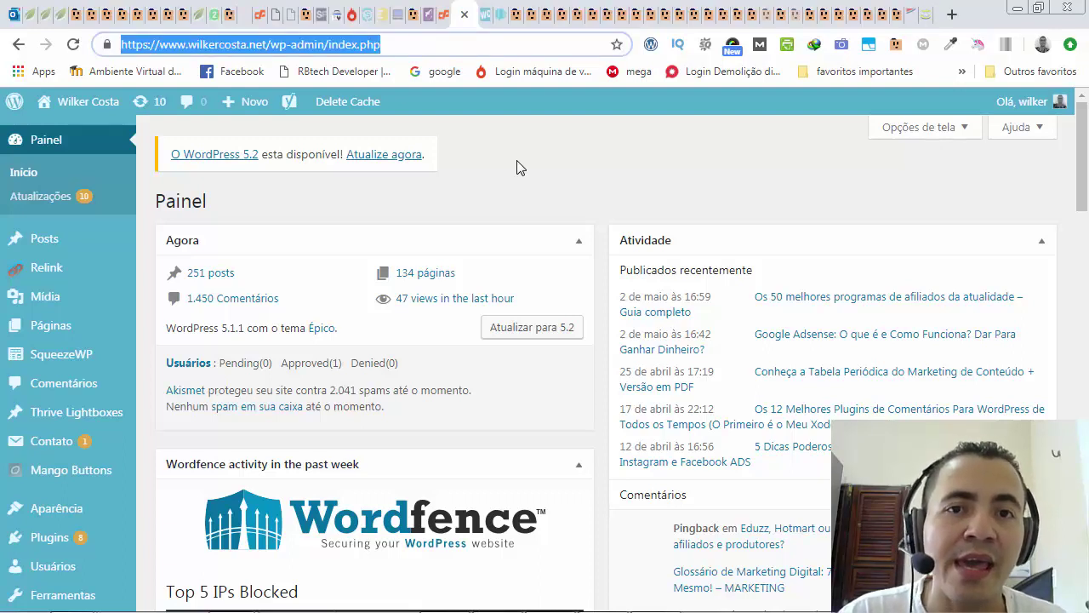
key("alt+Tab")
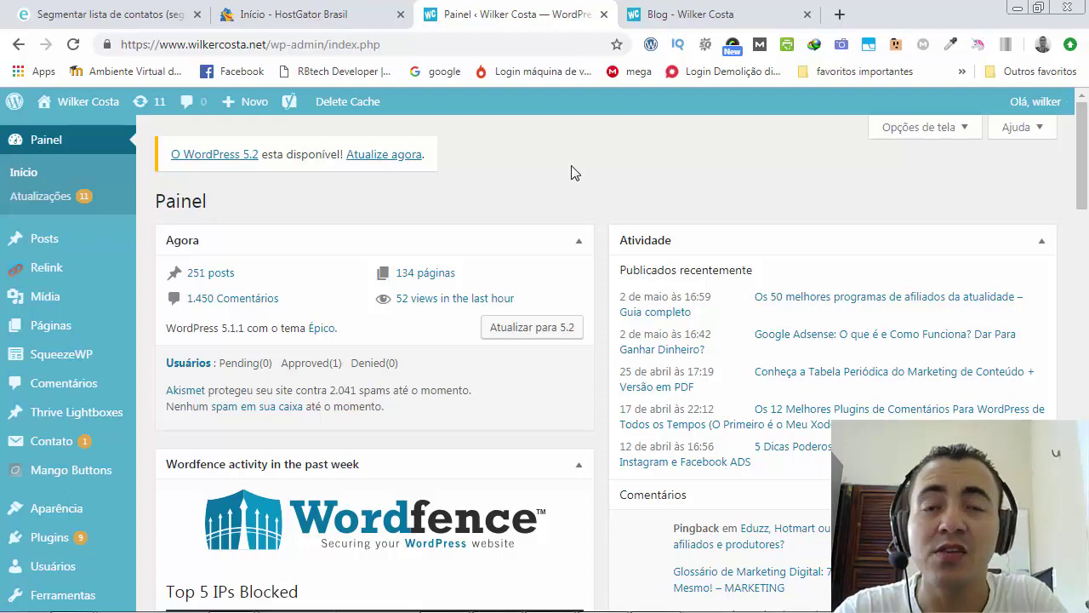
- Switch to the blog page and return to its header and VIP group banner
left_click(681, 15)
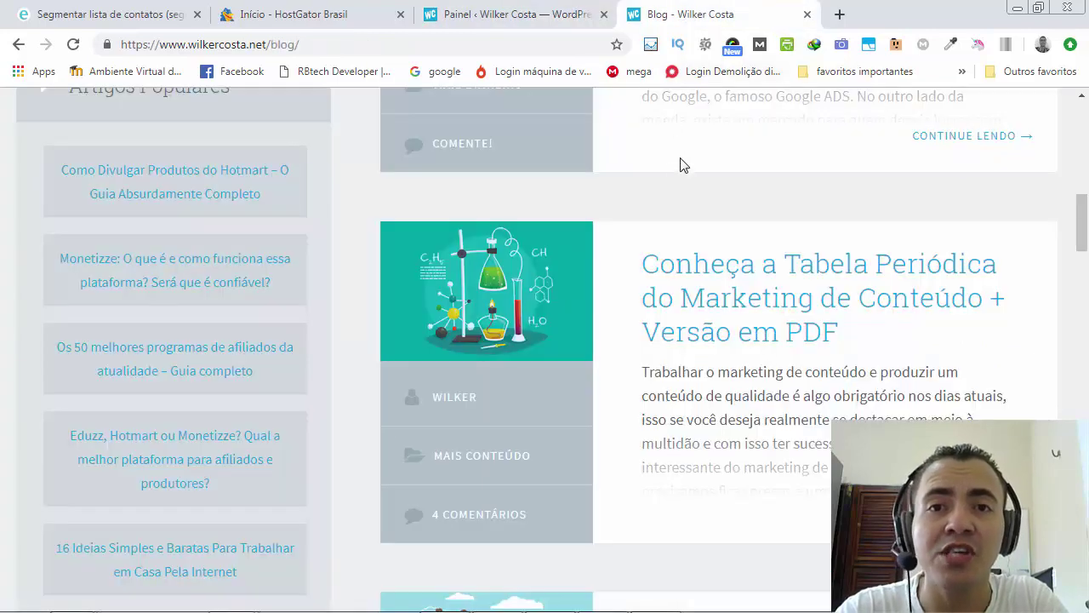
scroll(676, 170, "up", 4)
scroll(675, 175, "up", 5)
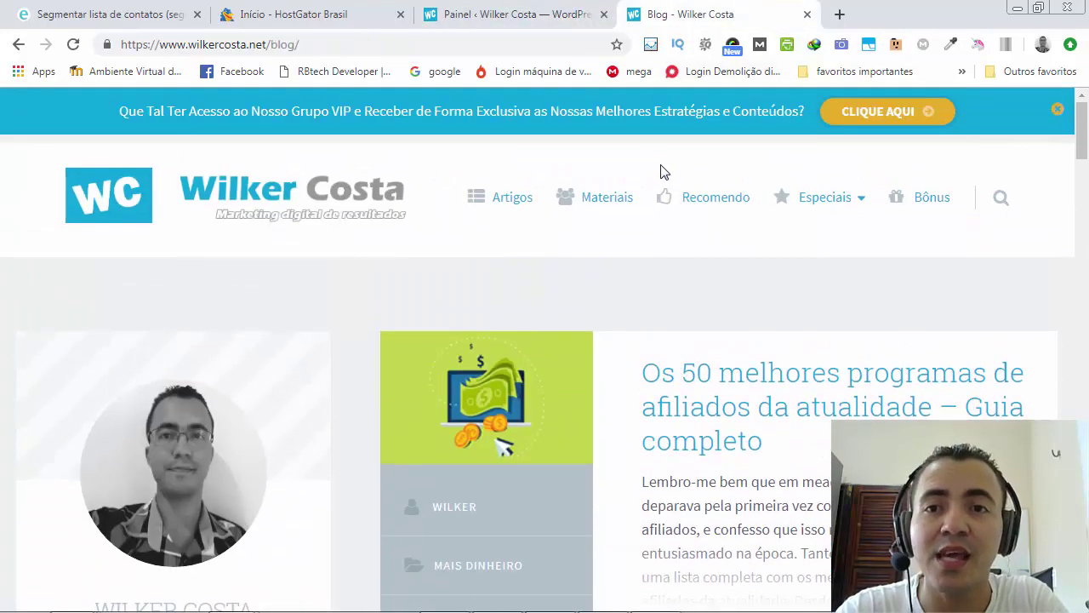